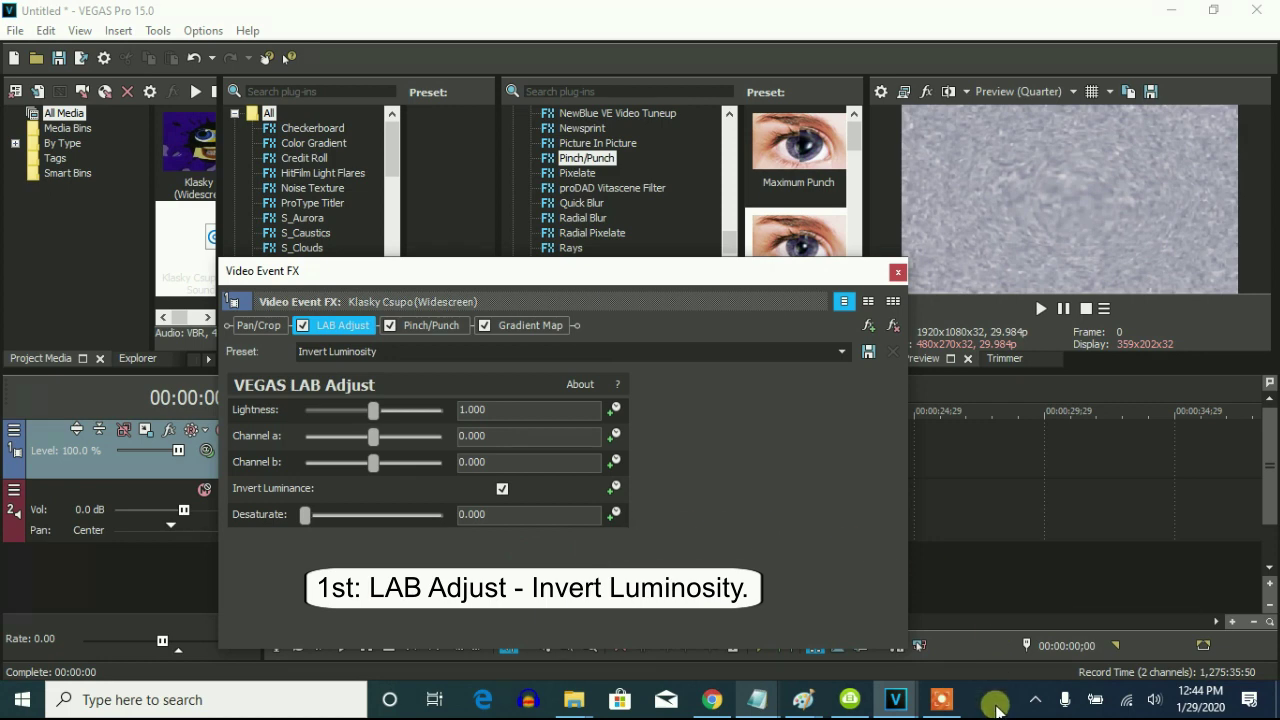
- Review the clip's Pinch/Punch settings and the RGBA values of the Gradient Map's colour points, and close the event effects
click(441, 328)
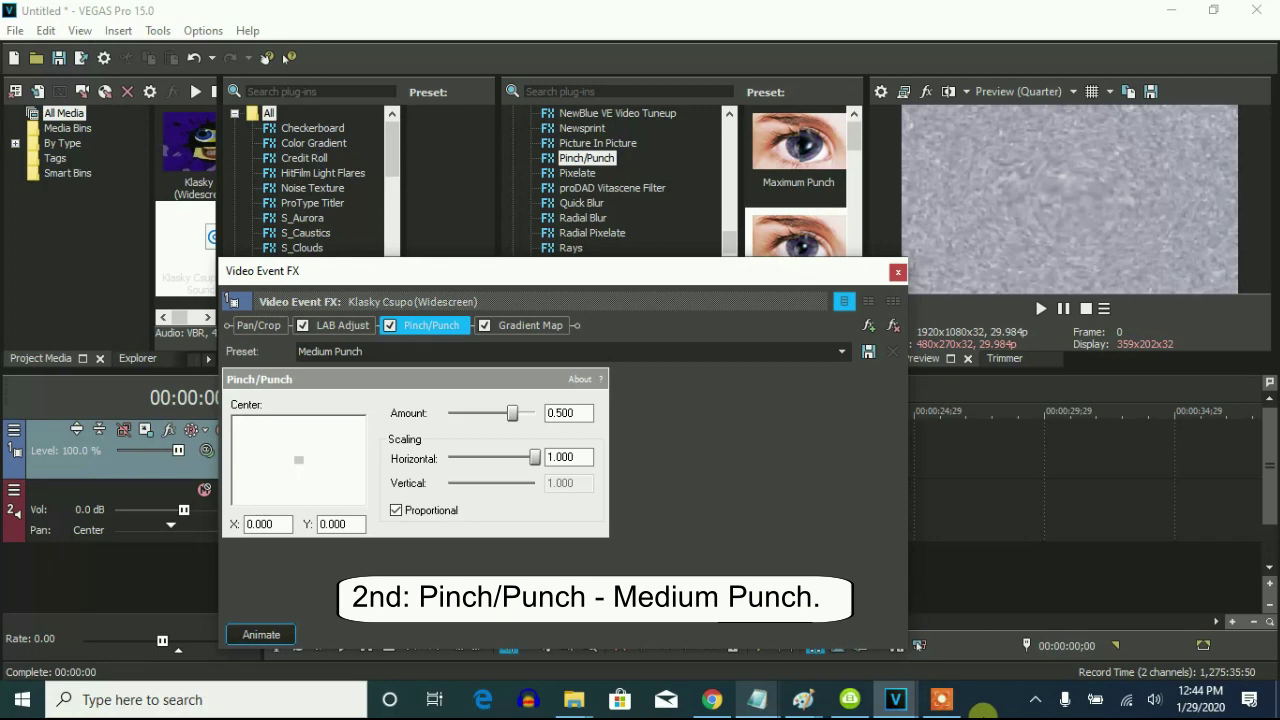
click(530, 325)
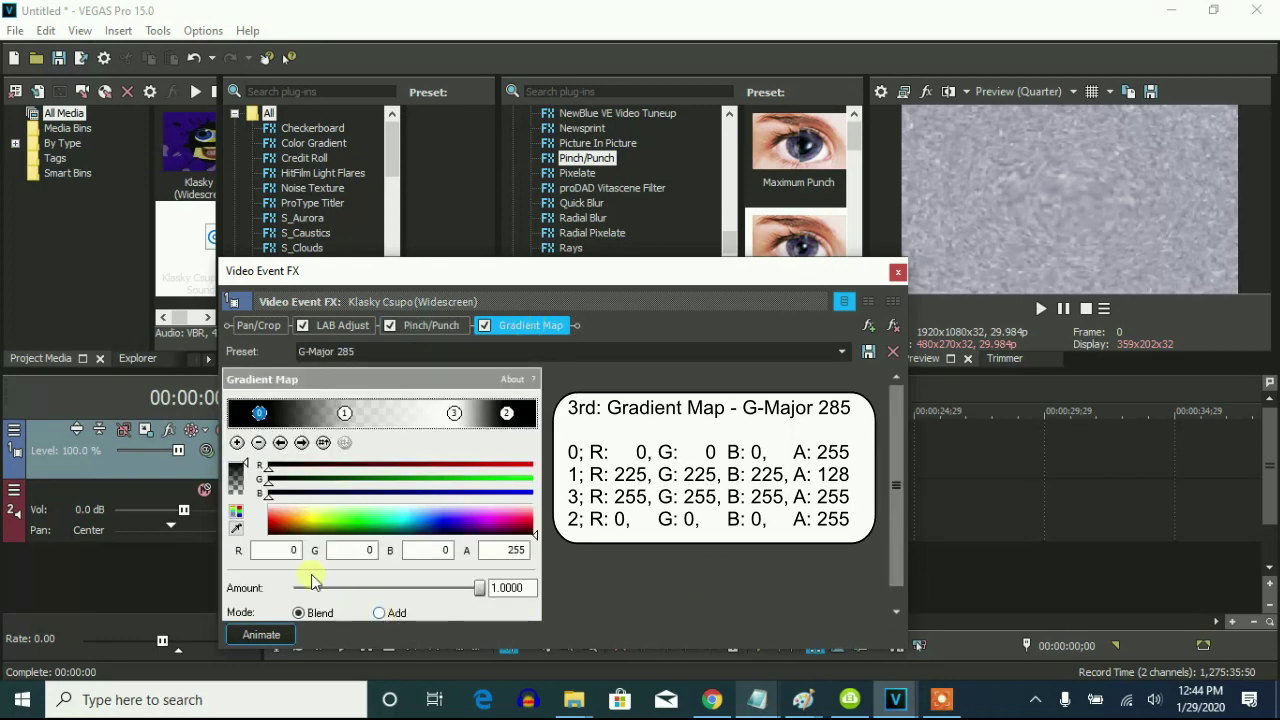
click(301, 445)
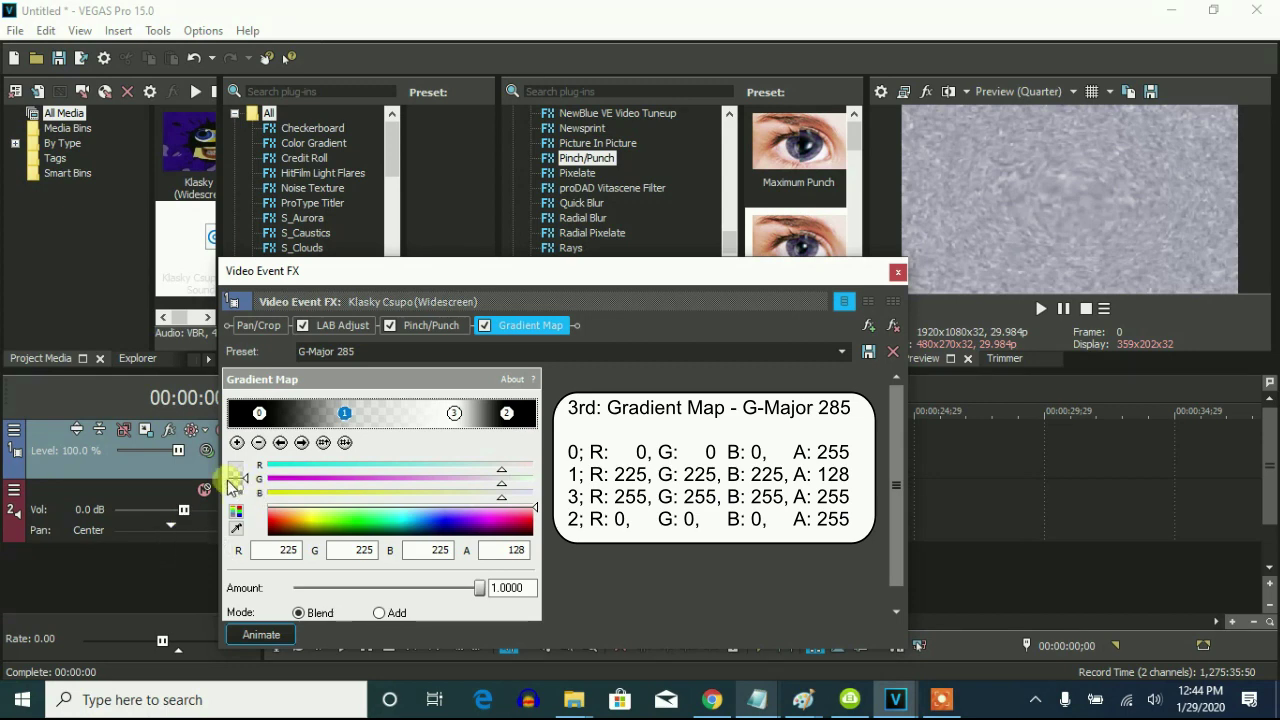
click(454, 414)
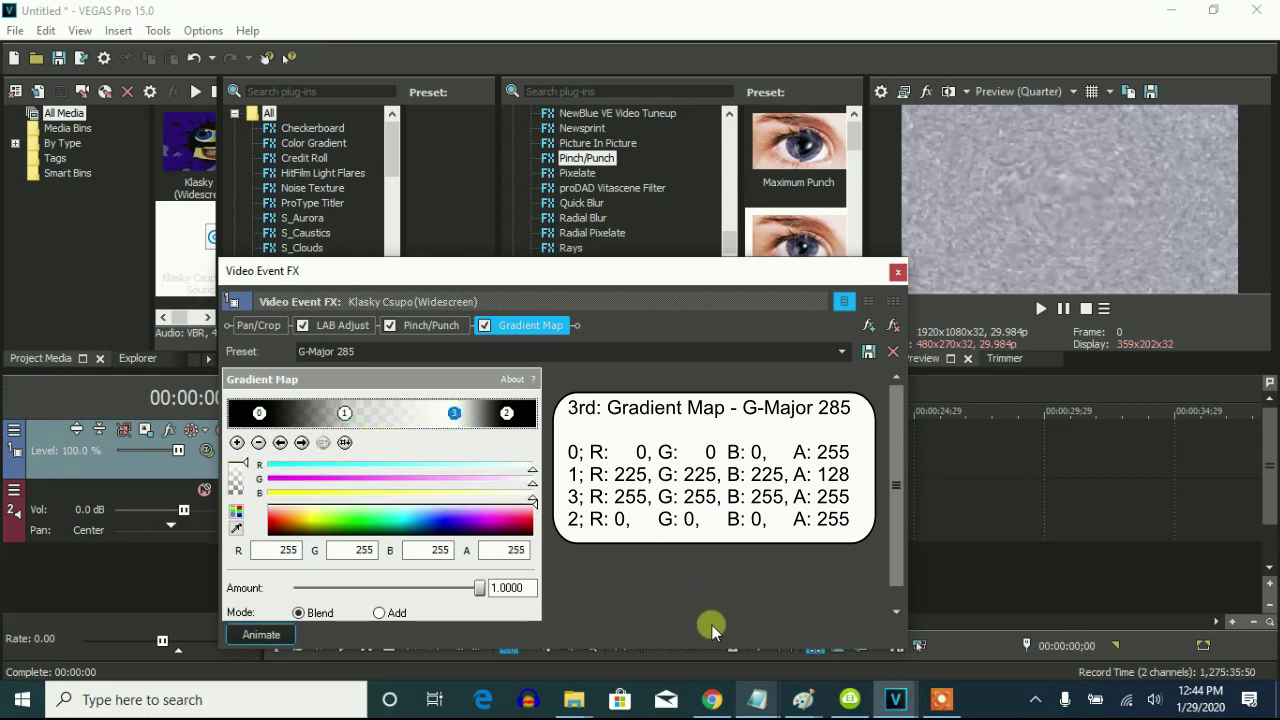
click(506, 413)
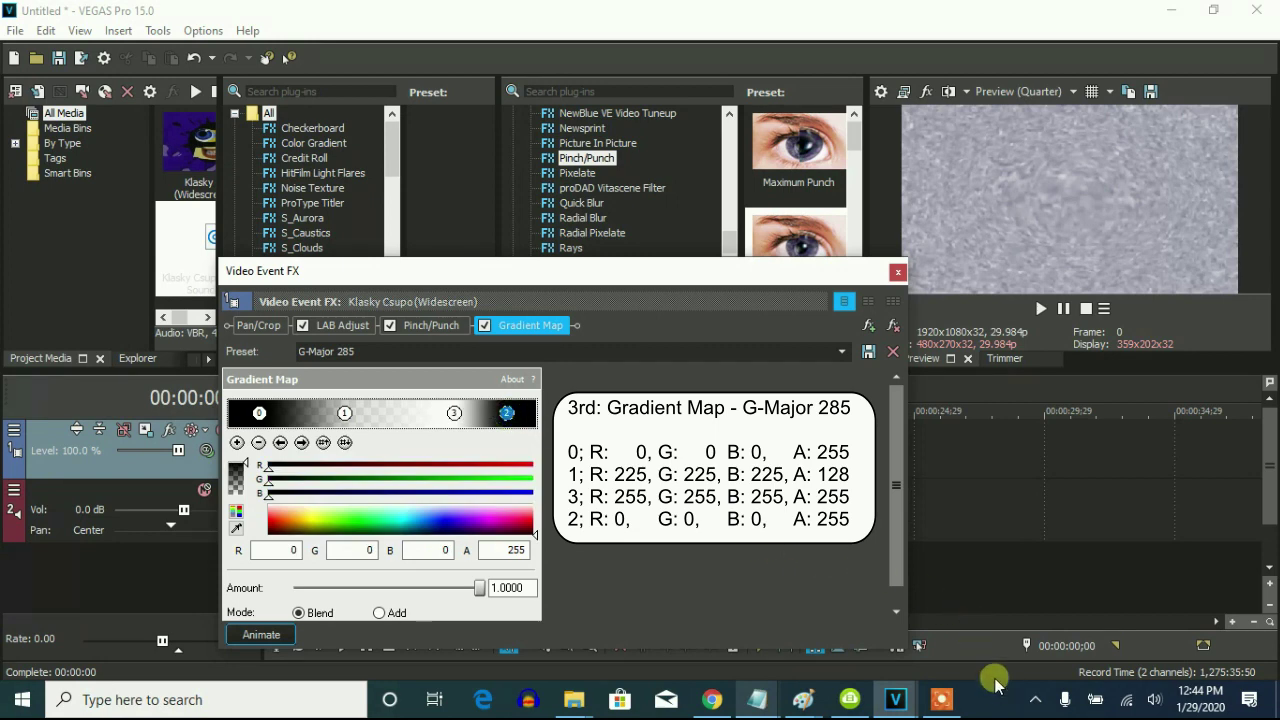
click(898, 272)
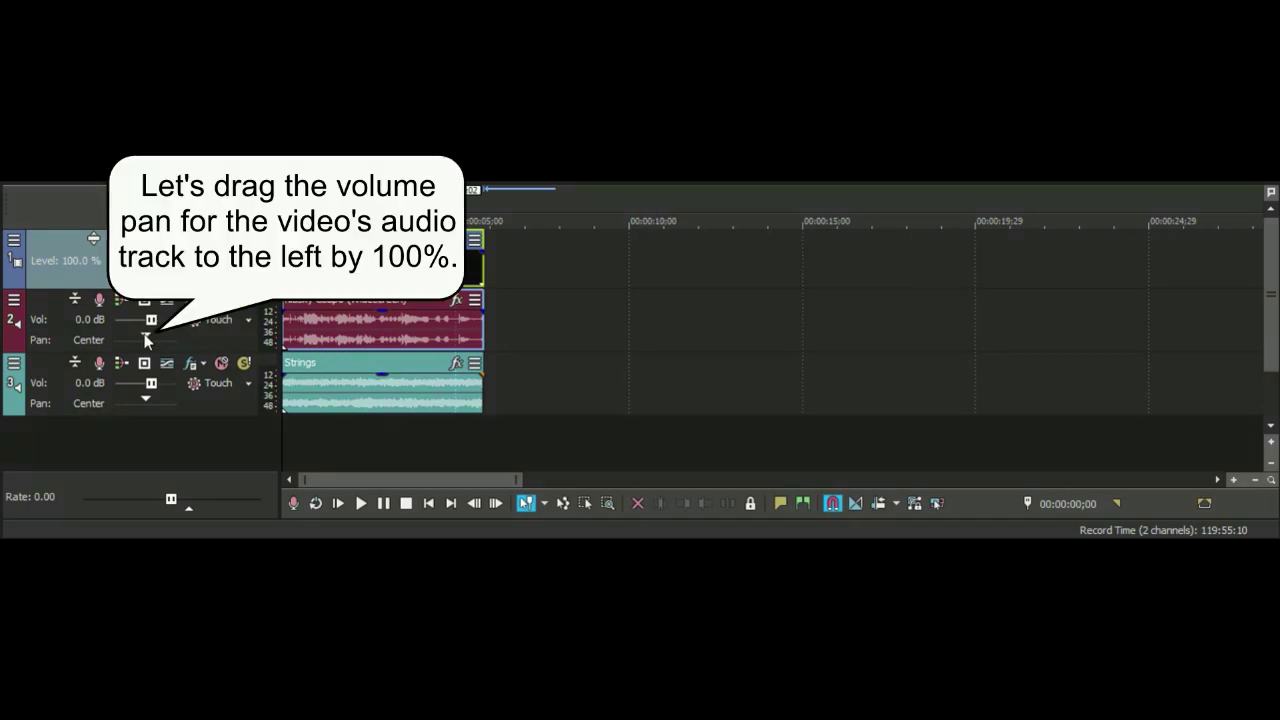
- Pan the video's audio track 100% left and the Strings track 100% right, with the Strings track muted
drag(146, 340, 128, 341)
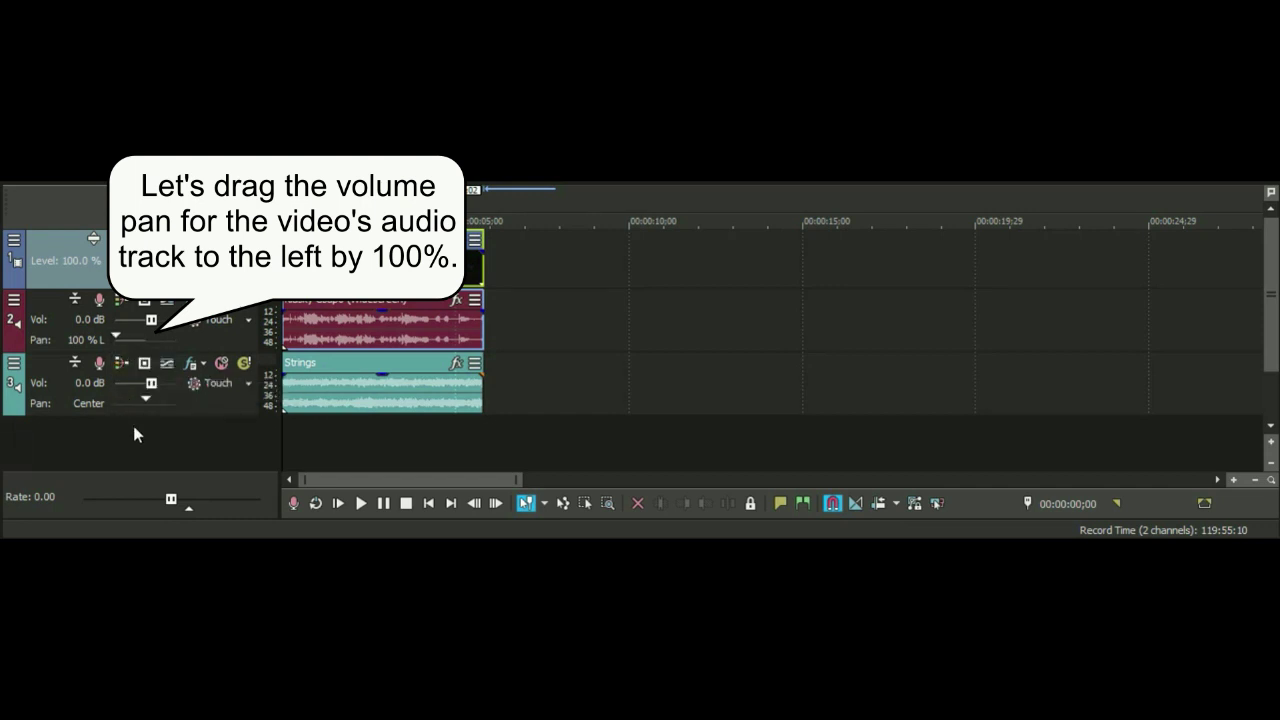
drag(147, 400, 180, 405)
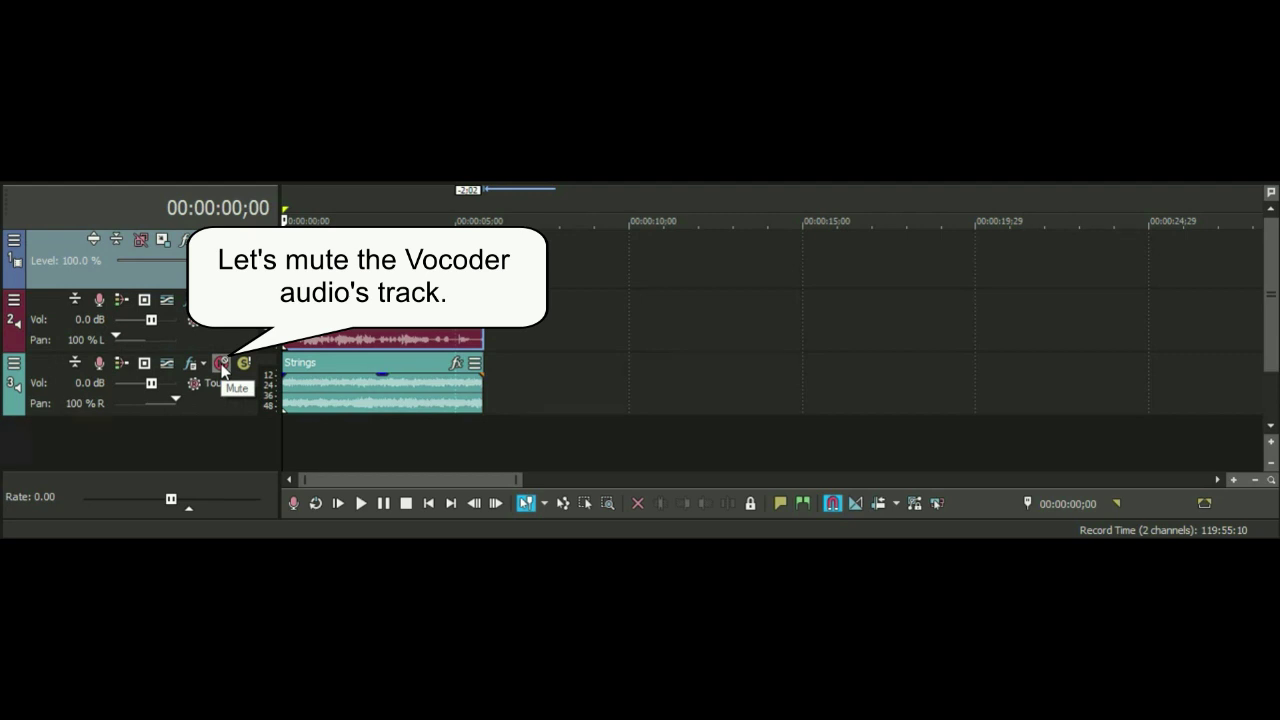
click(222, 364)
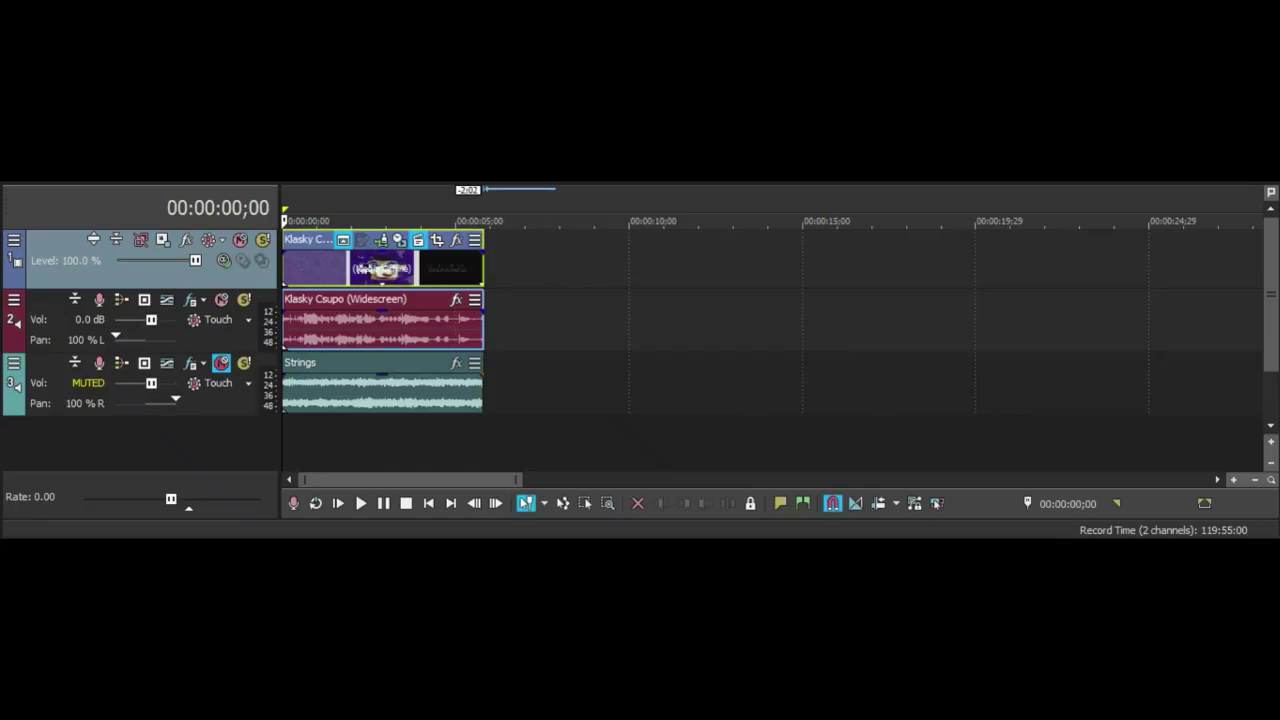
- Switch the mute from the Strings track to the video's audio track, and return the video's audio pan to center
click(222, 364)
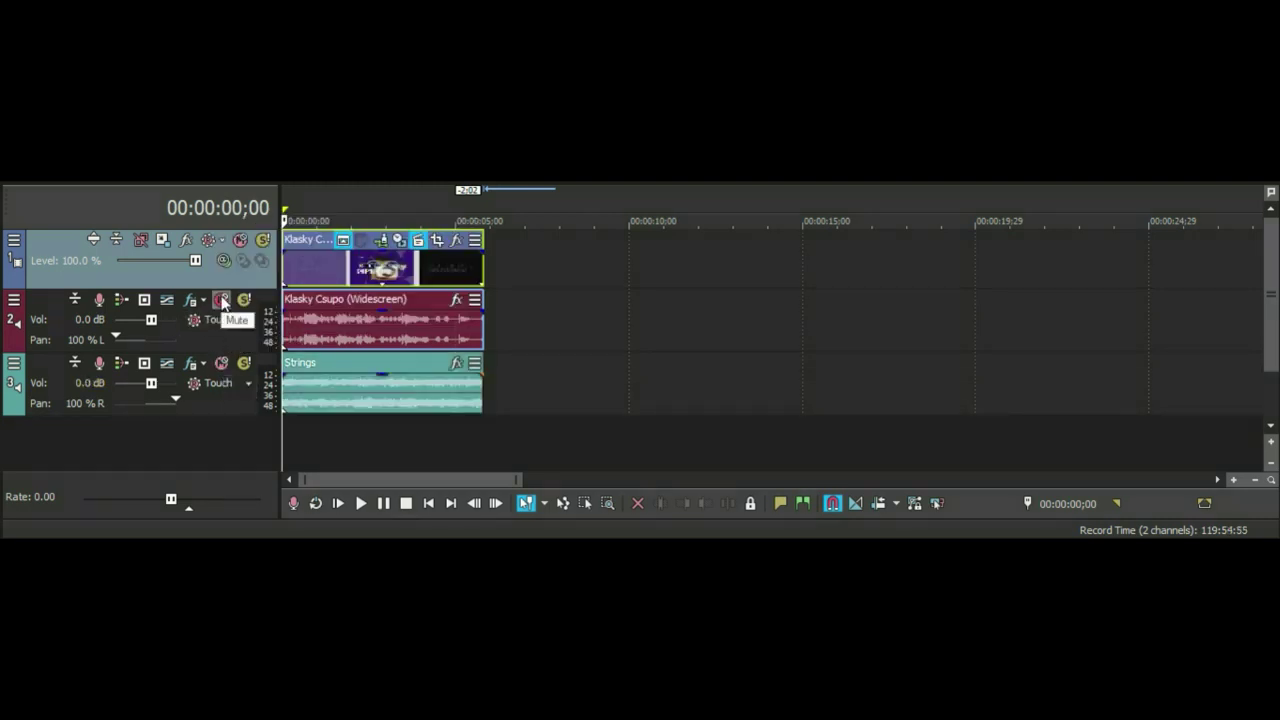
drag(117, 337, 145, 343)
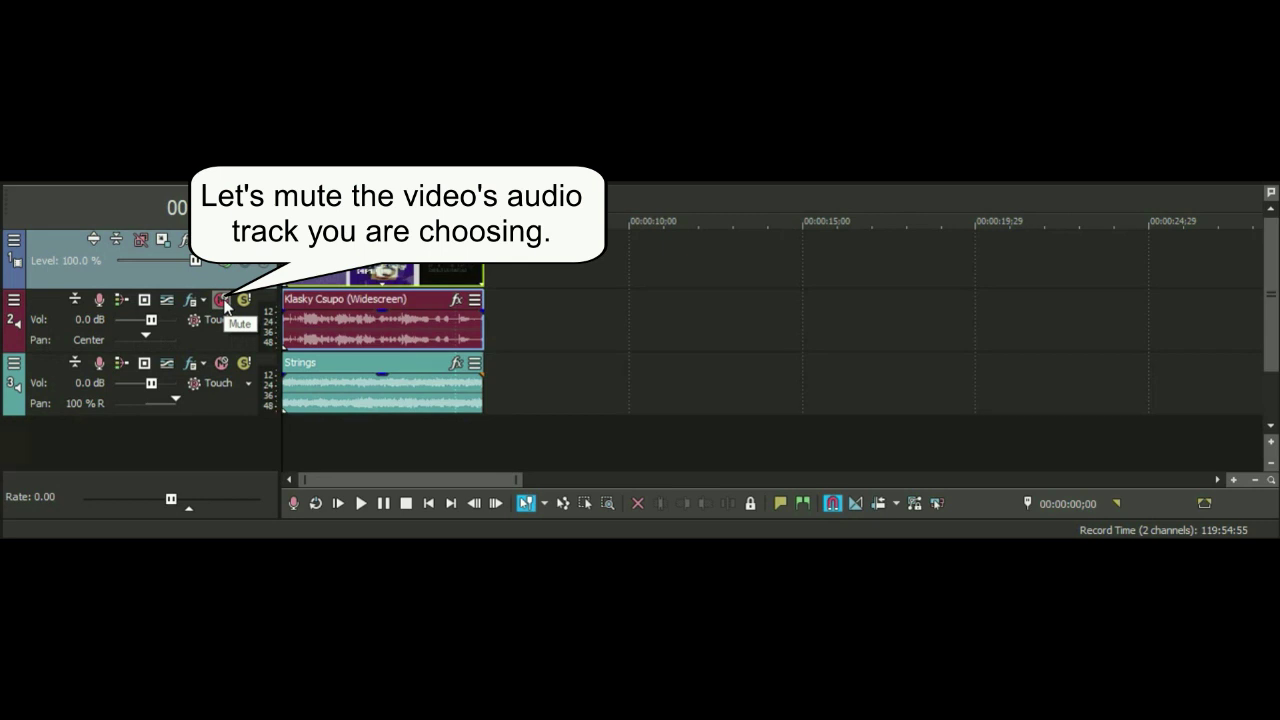
click(222, 301)
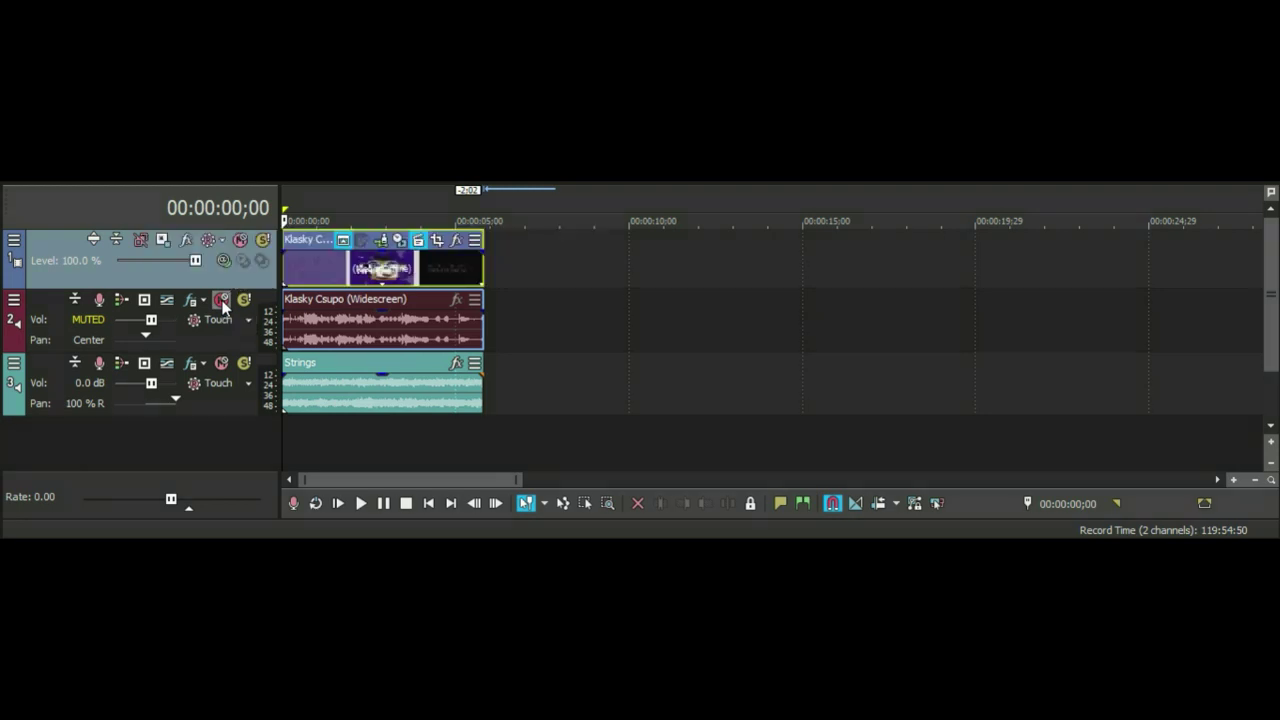
- Unmute the video's audio track and delete the Strings track from the project
click(222, 300)
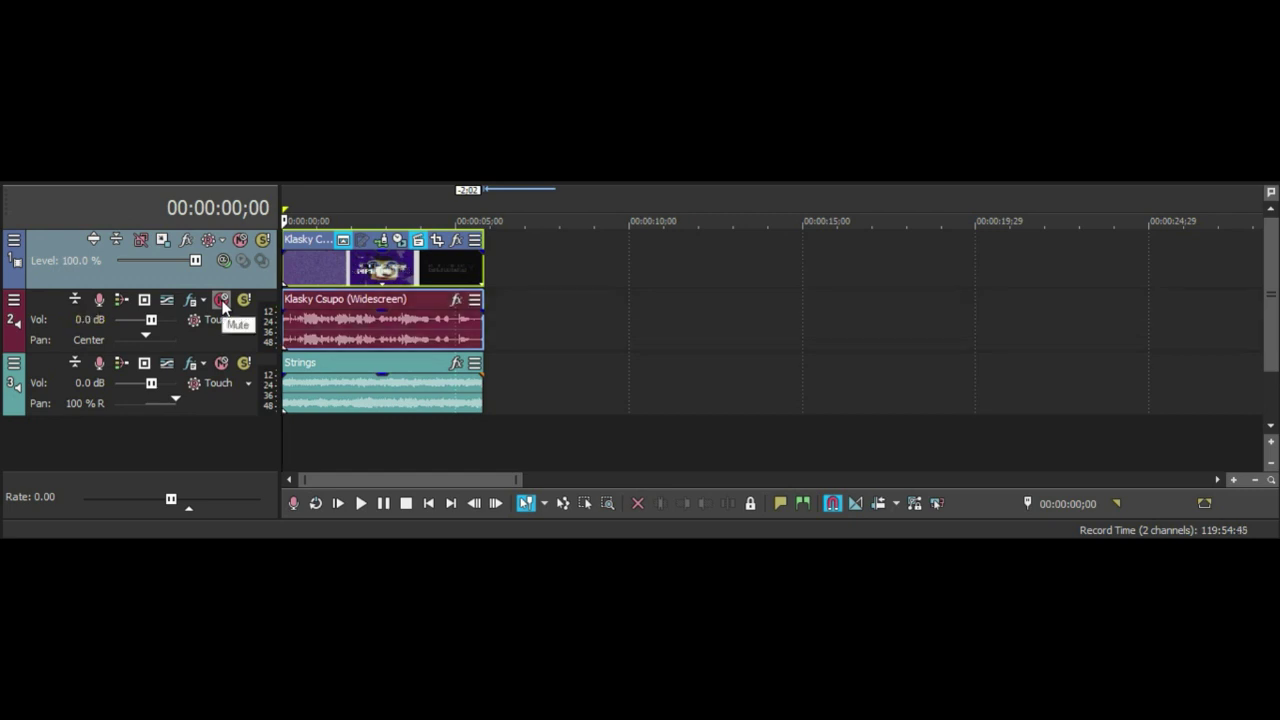
right_click(545, 377)
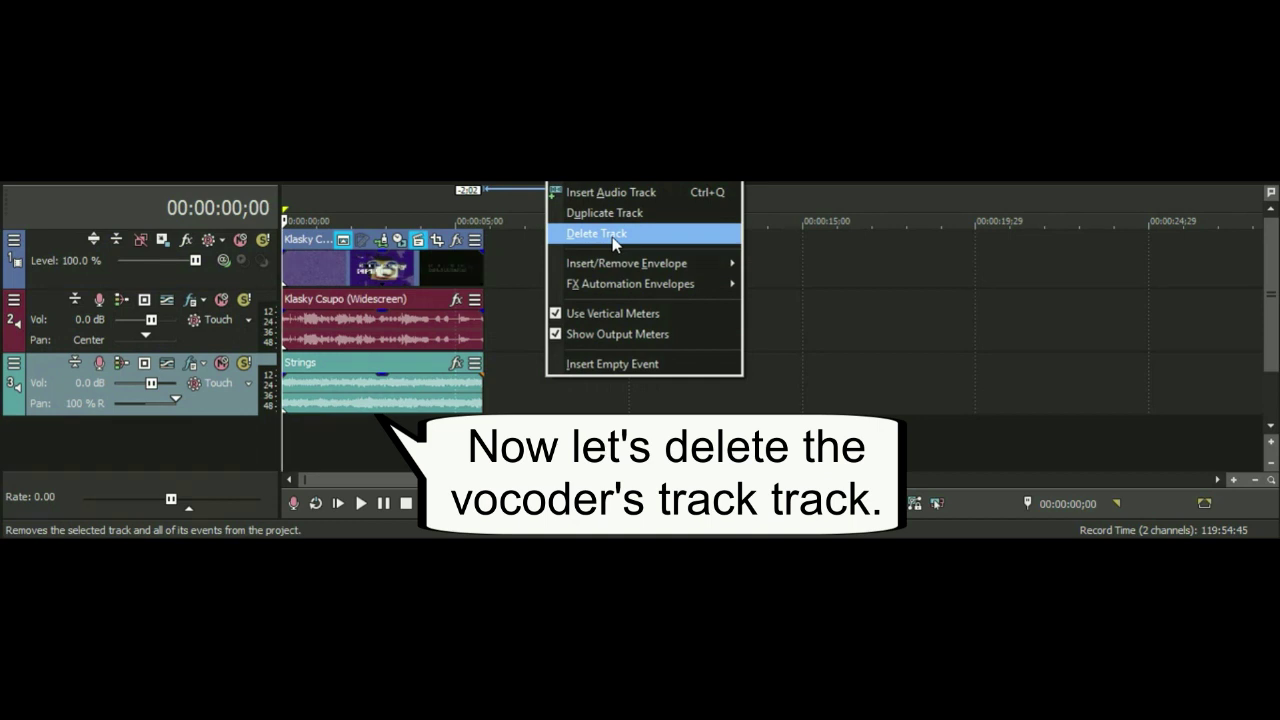
click(614, 244)
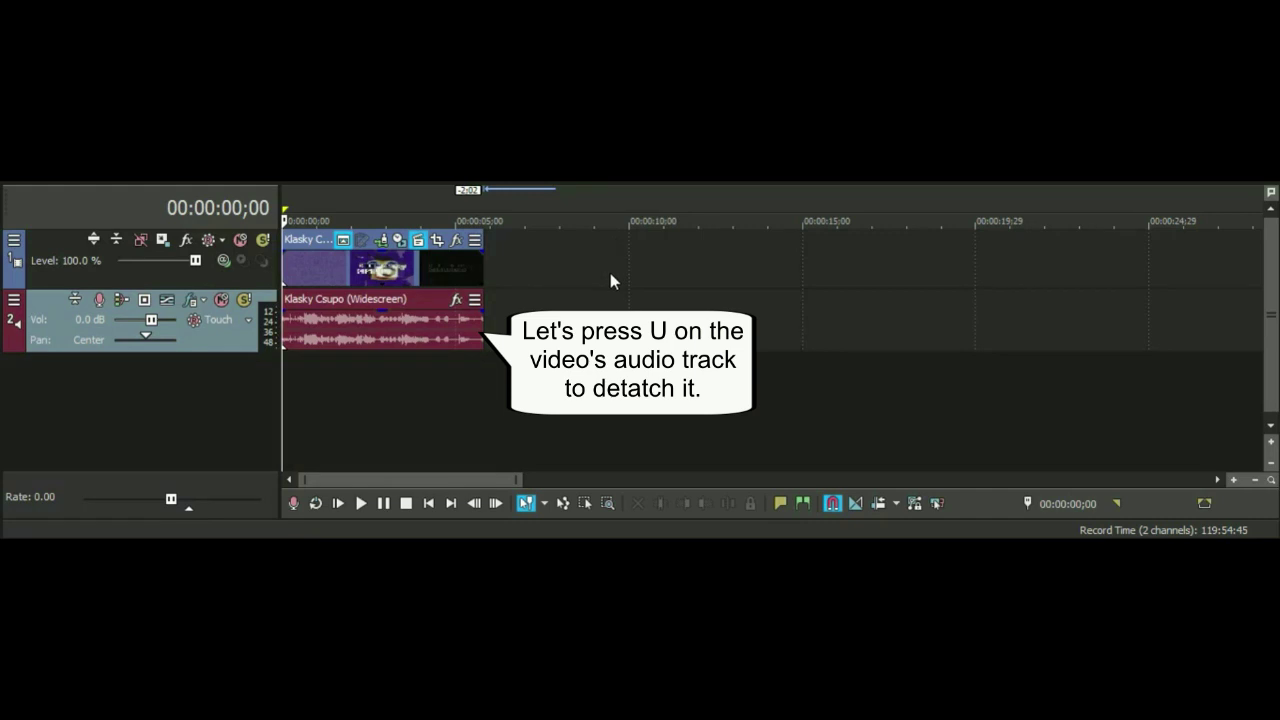
- Detach the Klasky Csupo audio from its video clip and delete the audio track
click(289, 326)
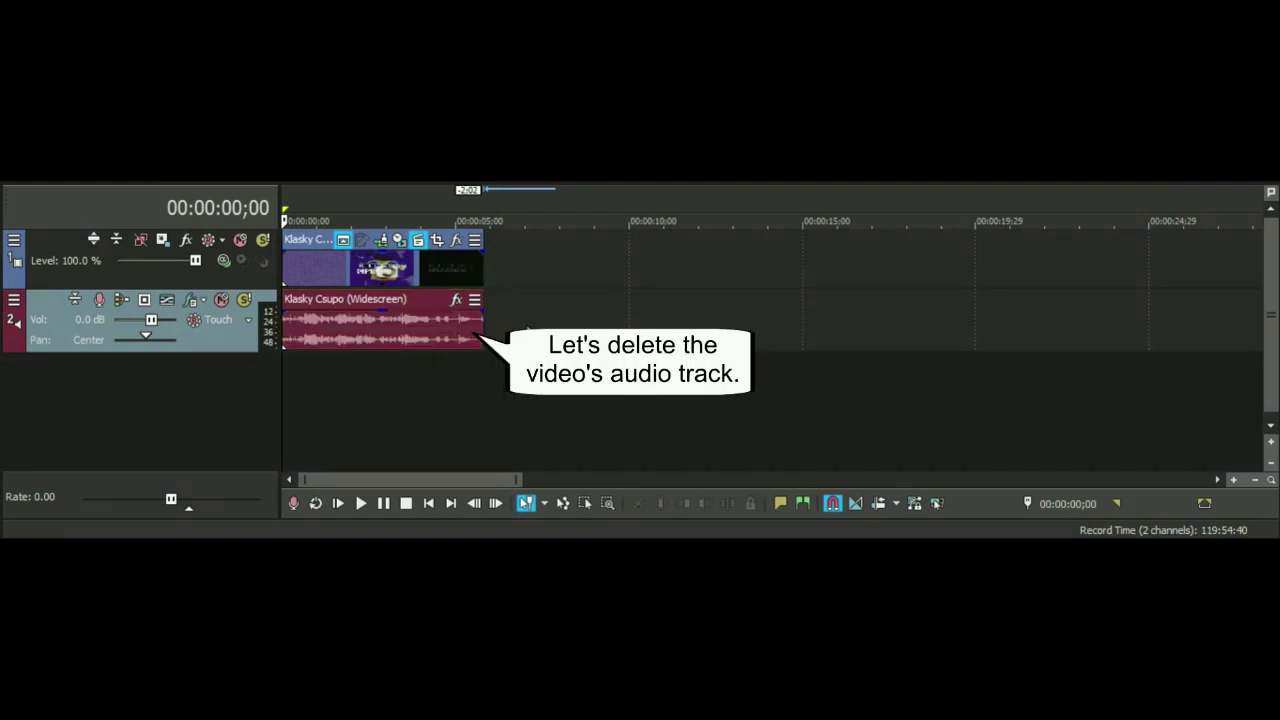
right_click(527, 325)
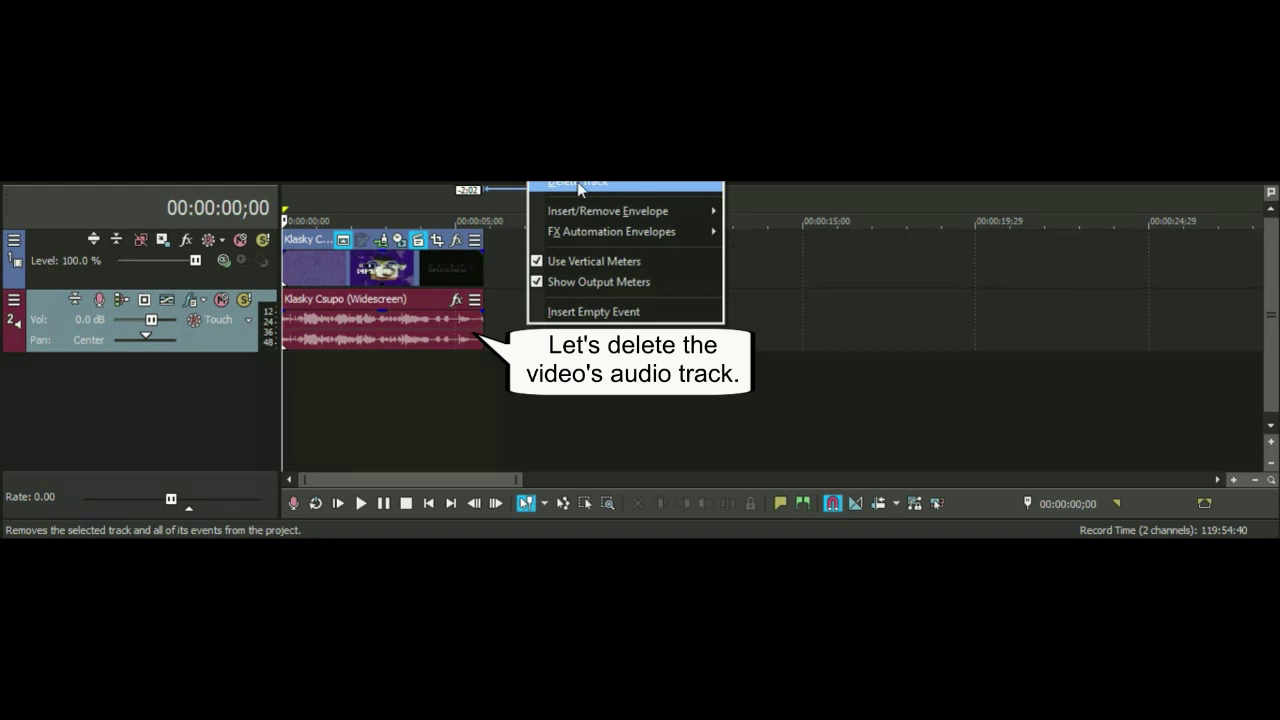
click(579, 186)
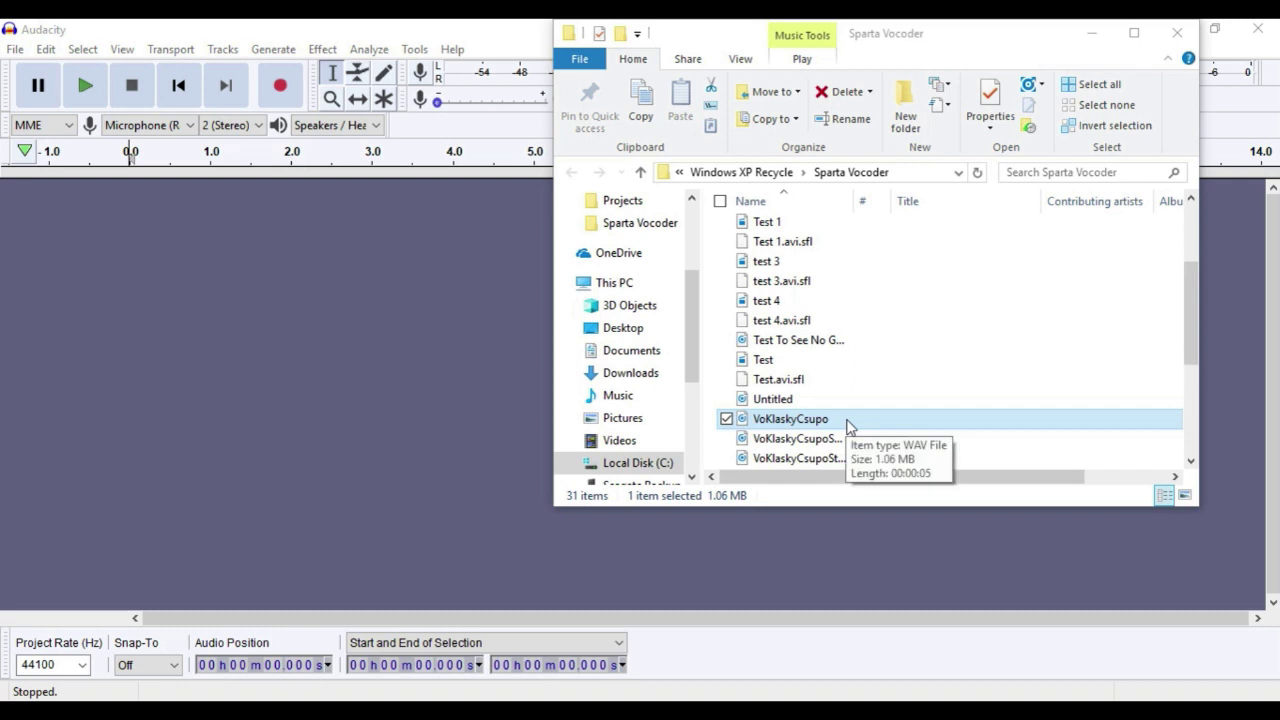
- Switch to Audacity and import VoKlaskyCsupo and VoKlaskyCsupoStrings from the Sparta Vocoder folder as separate tracks
drag(847, 425, 397, 383)
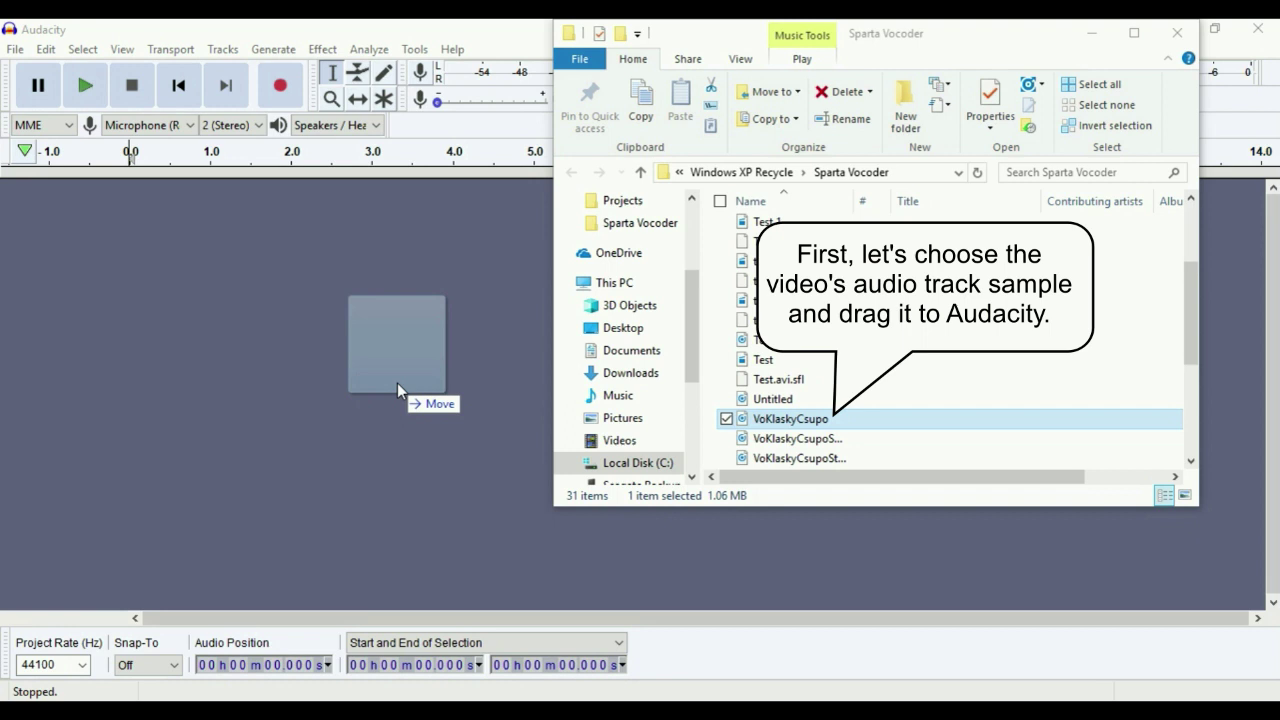
drag(397, 383, 393, 380)
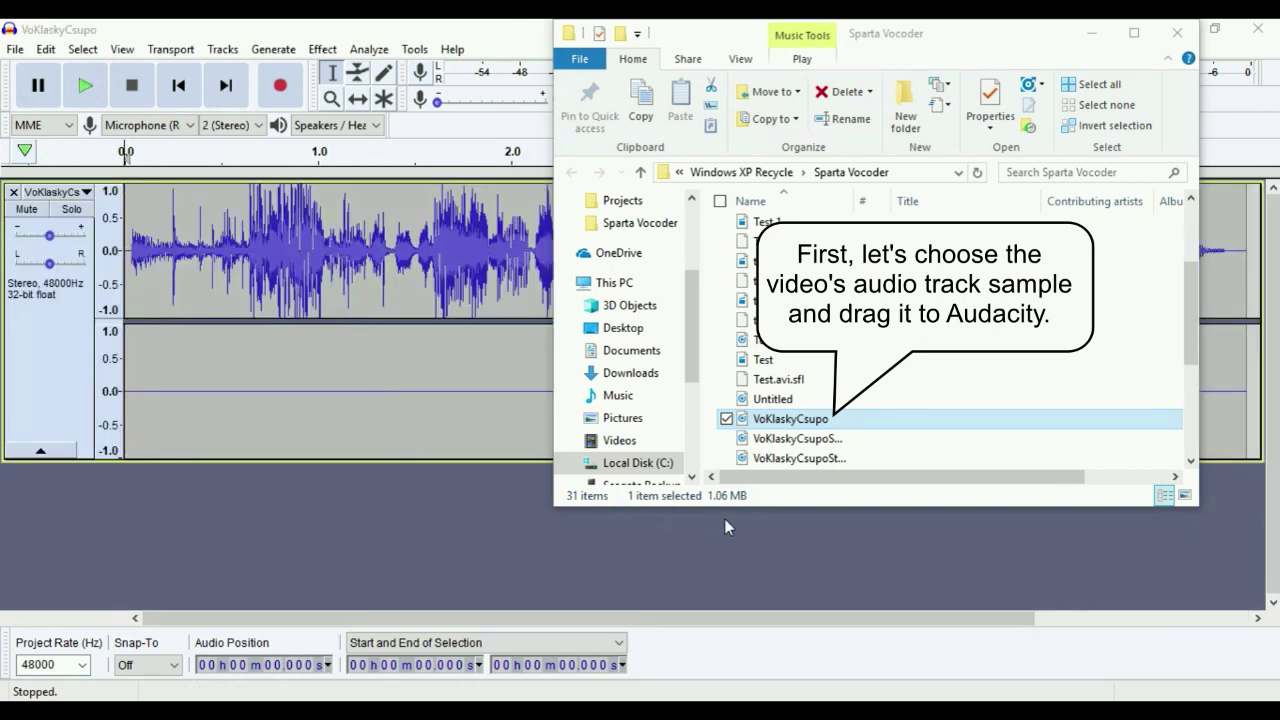
click(785, 463)
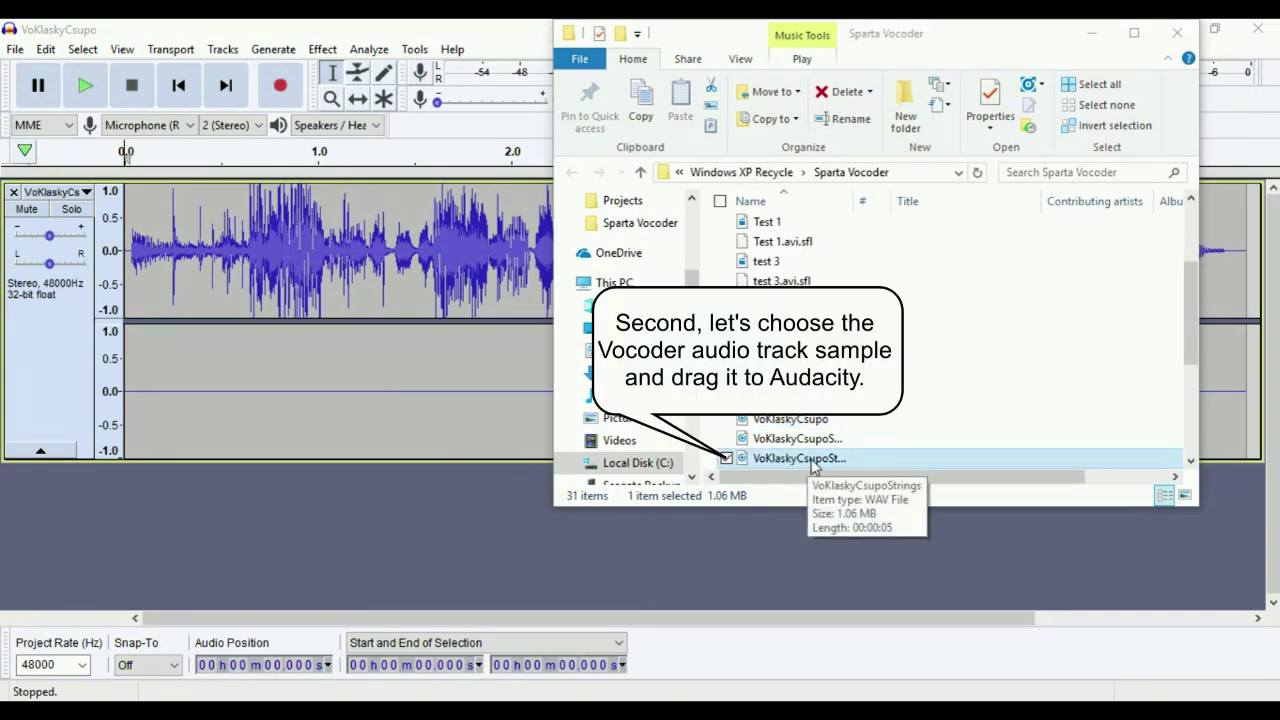
drag(812, 467, 328, 556)
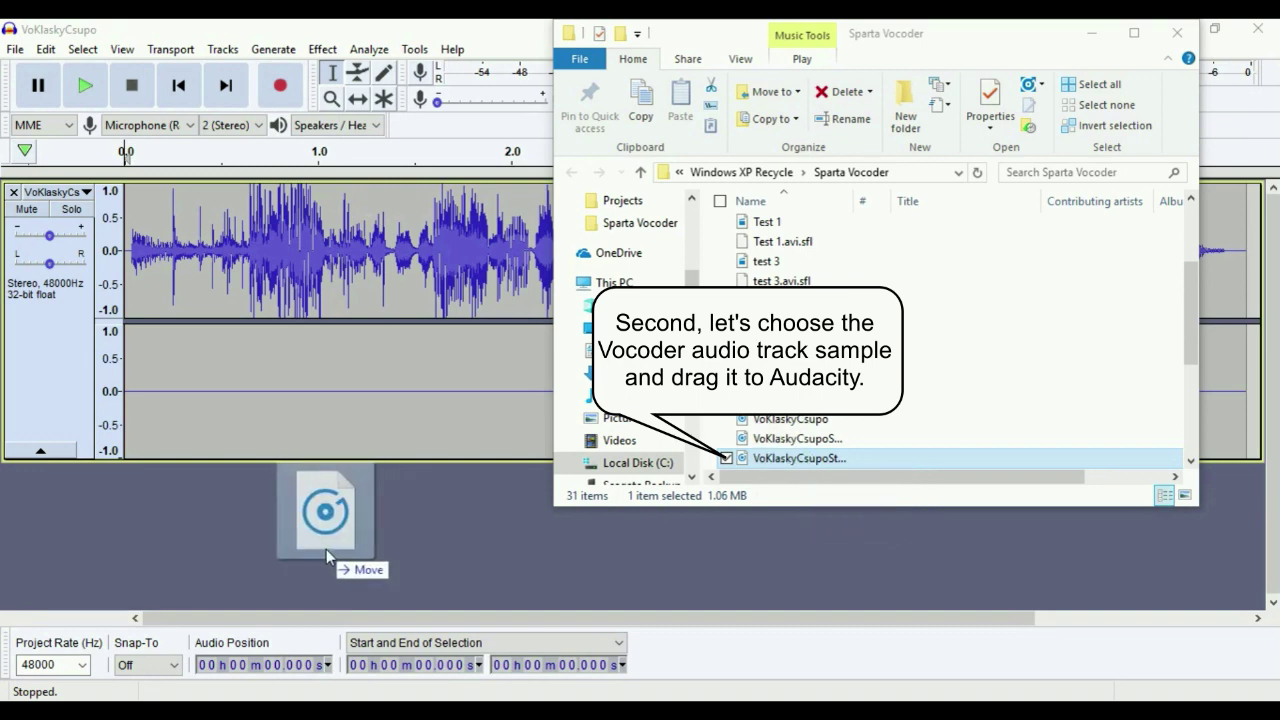
drag(328, 556, 326, 553)
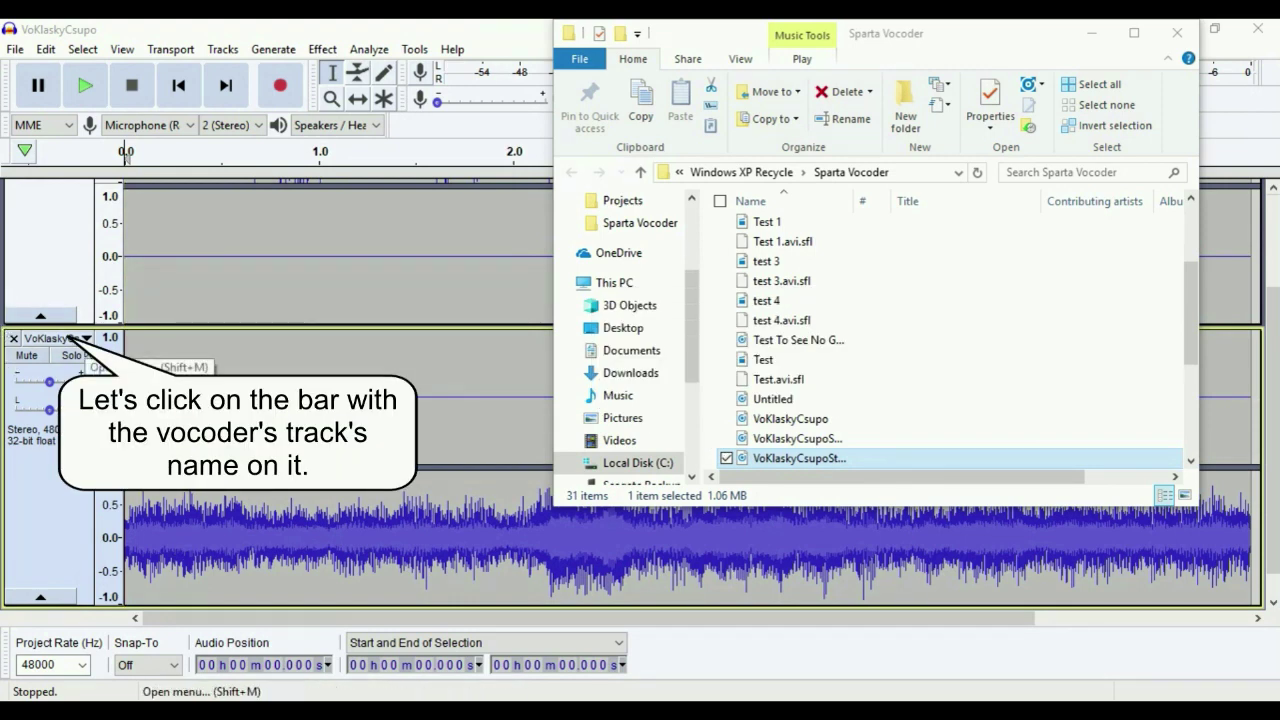
- Split the imported Strings stereo track and delete its empty left channel
click(70, 338)
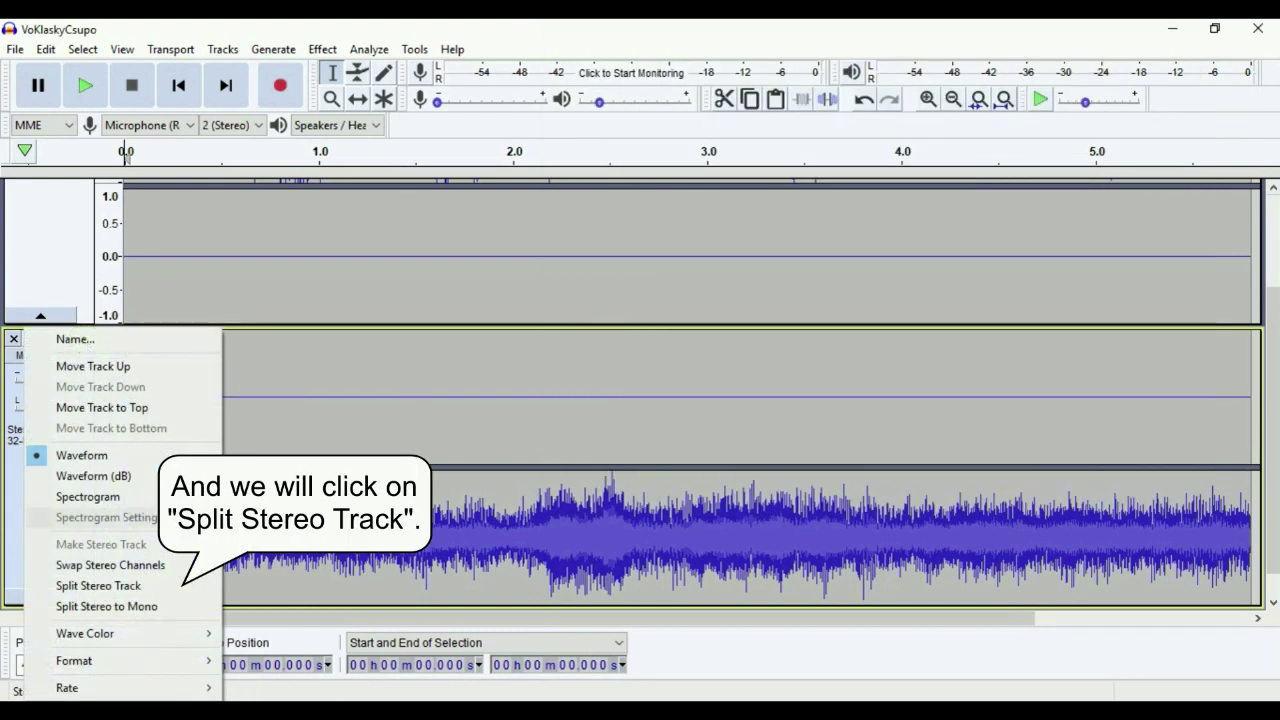
click(128, 587)
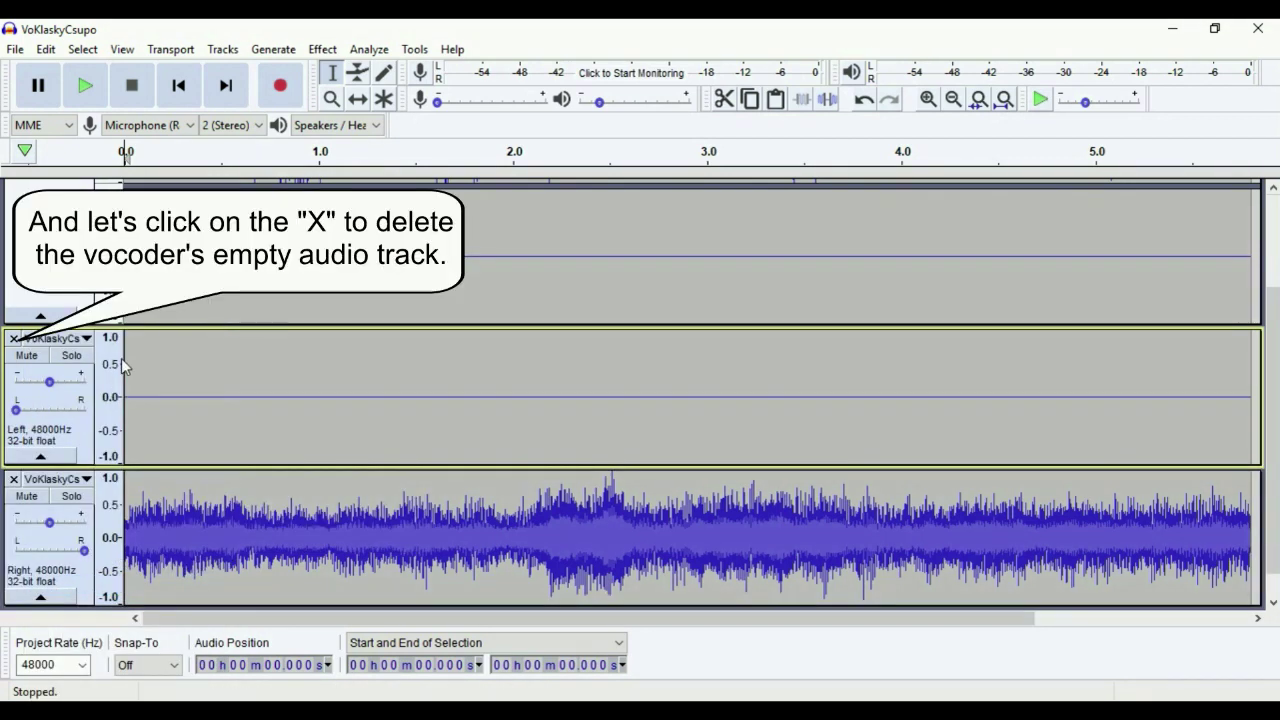
click(14, 340)
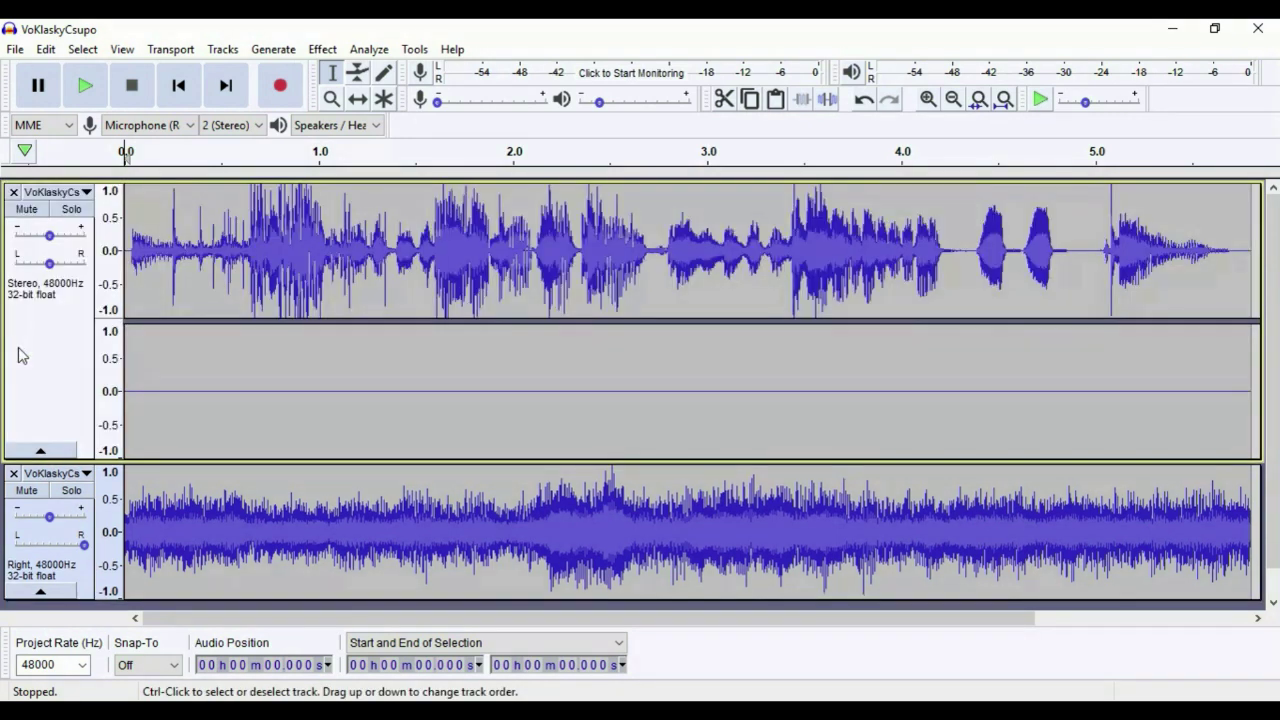
- Split the VoKlaskyCsupo stereo track and delete its empty right channel
click(86, 192)
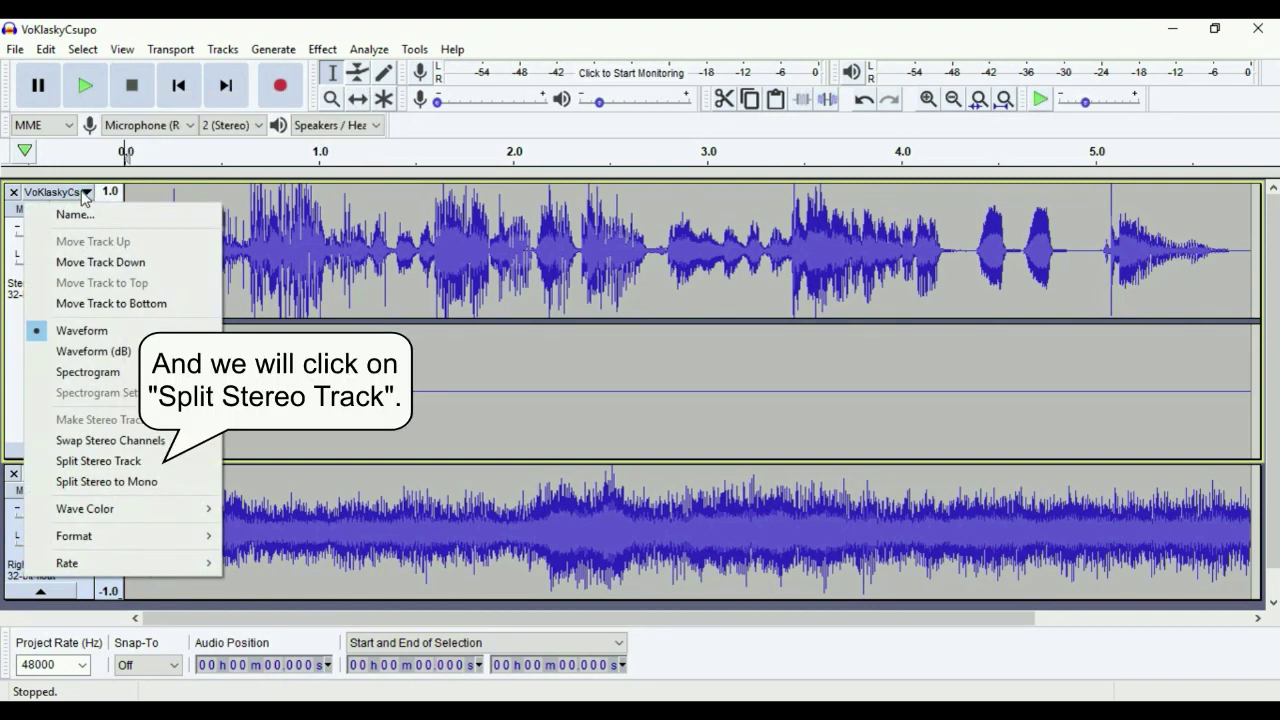
click(155, 467)
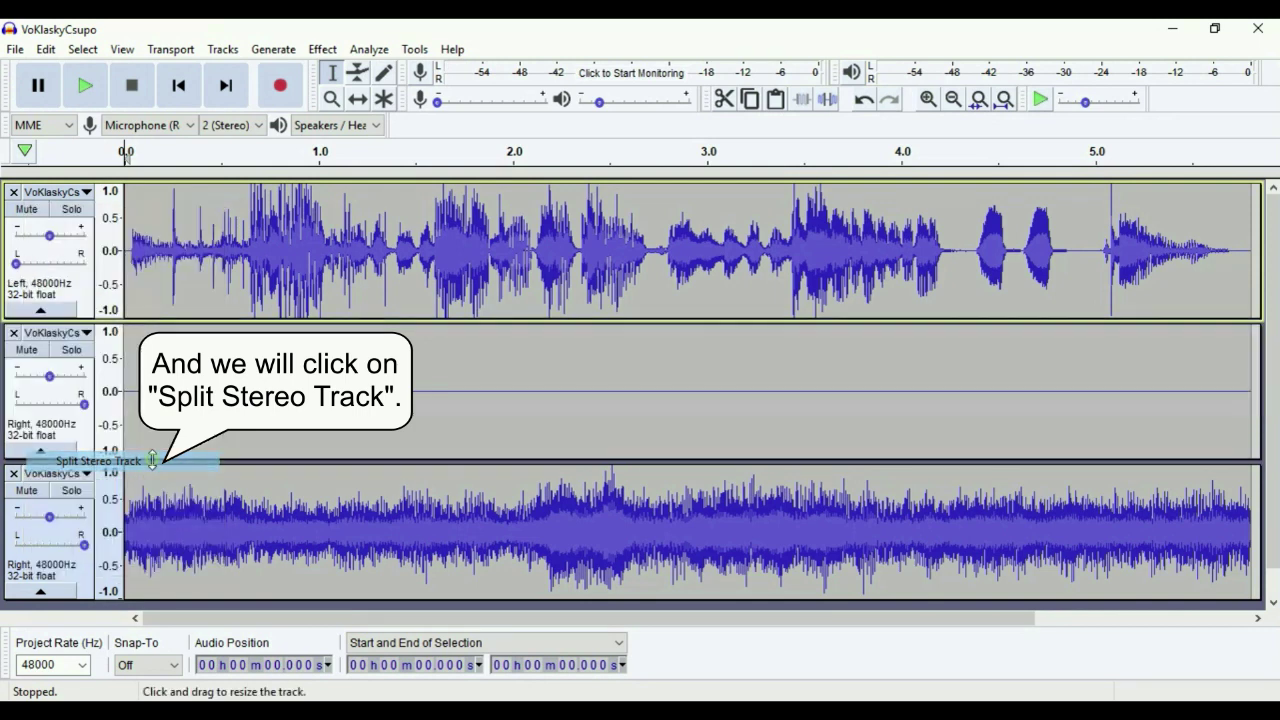
click(14, 333)
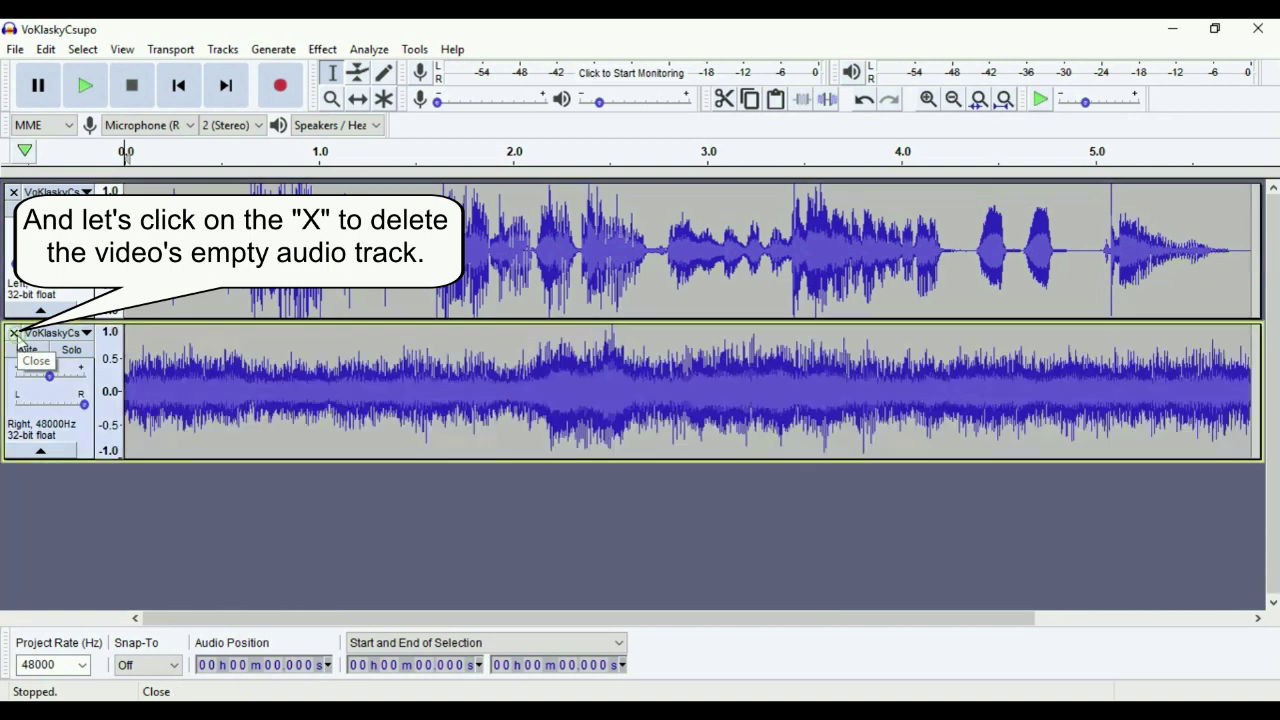
- Combine the video's left-channel track and the Strings right-channel track into one stereo track
click(84, 195)
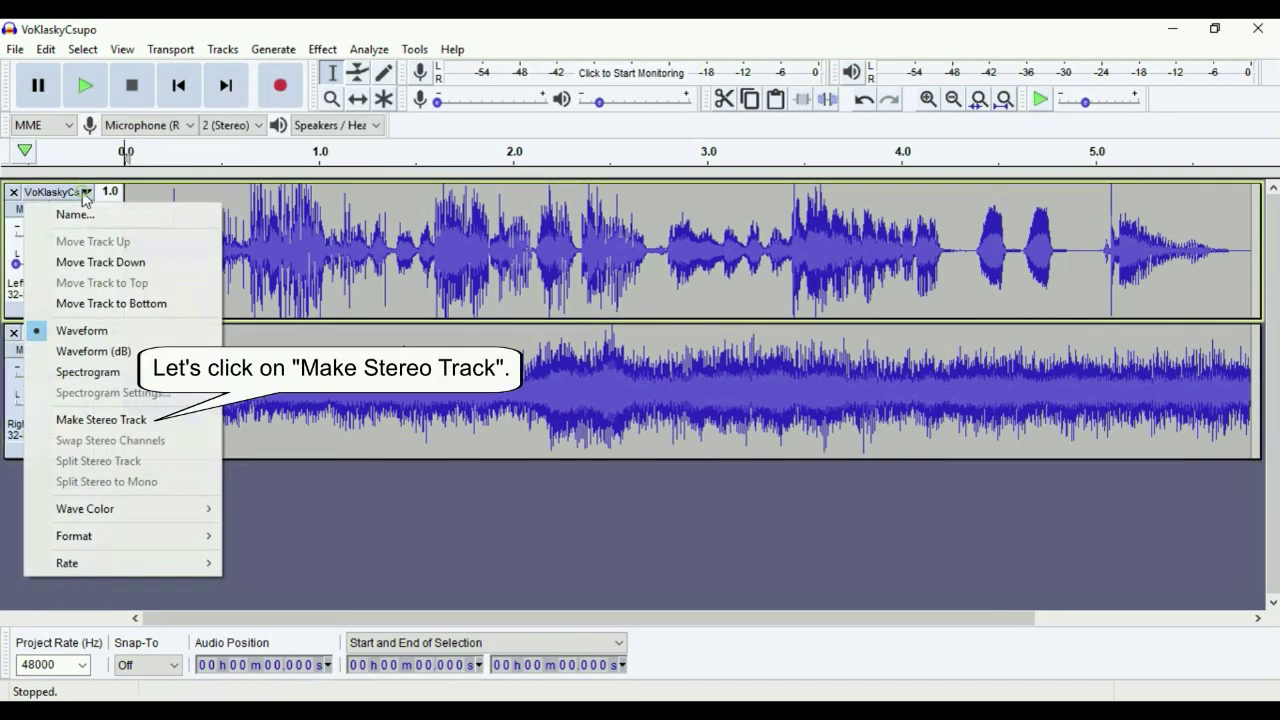
click(129, 430)
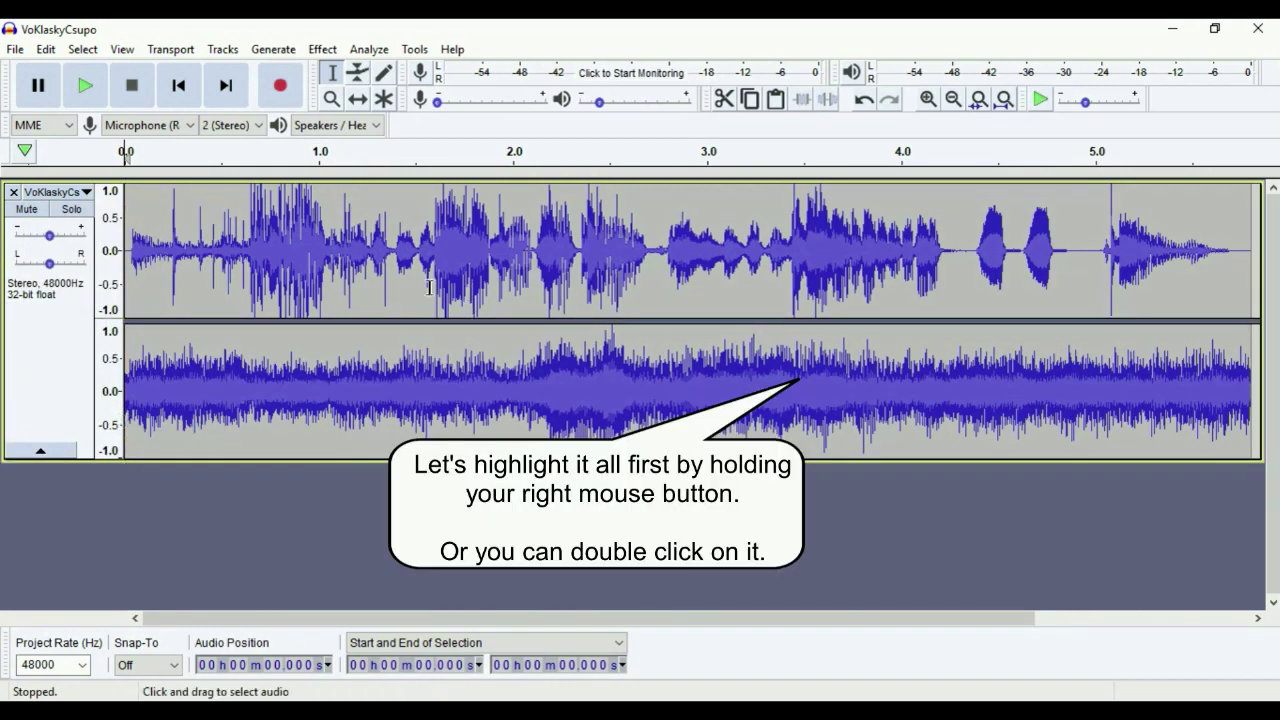
- Select the entire combined stereo track and apply the Vocoder effect with its default settings
double_click(498, 306)
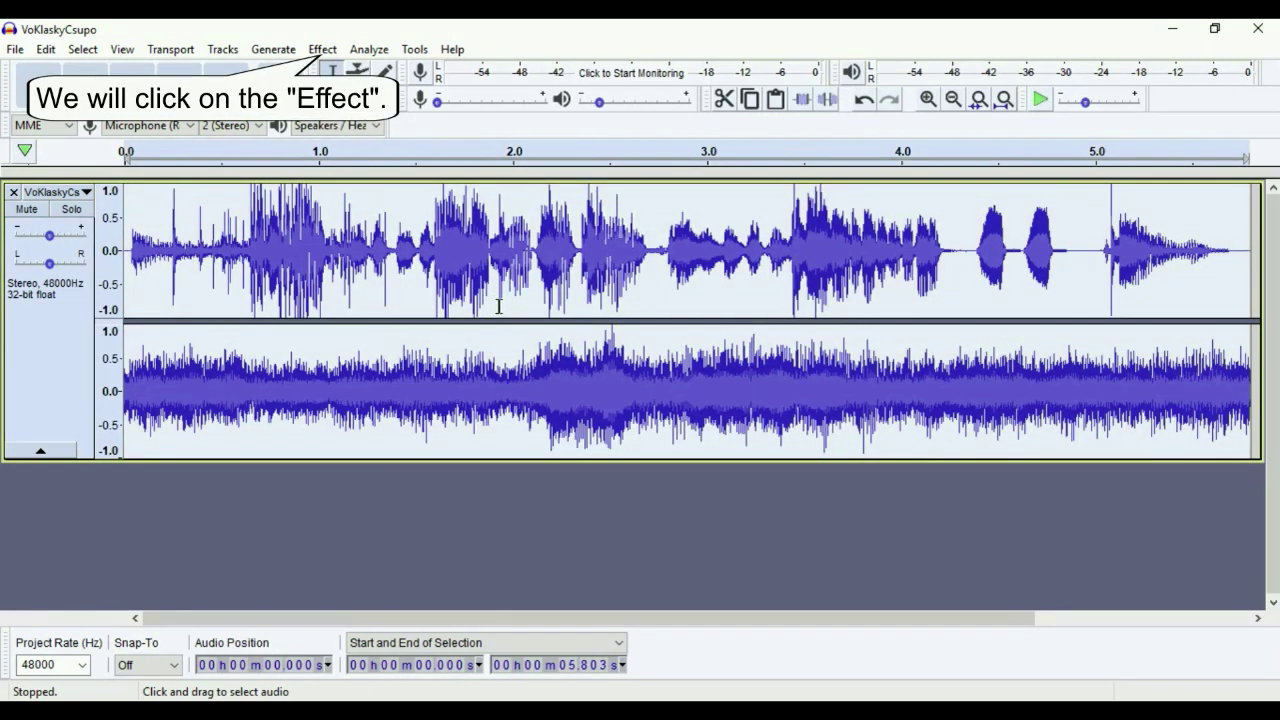
click(326, 52)
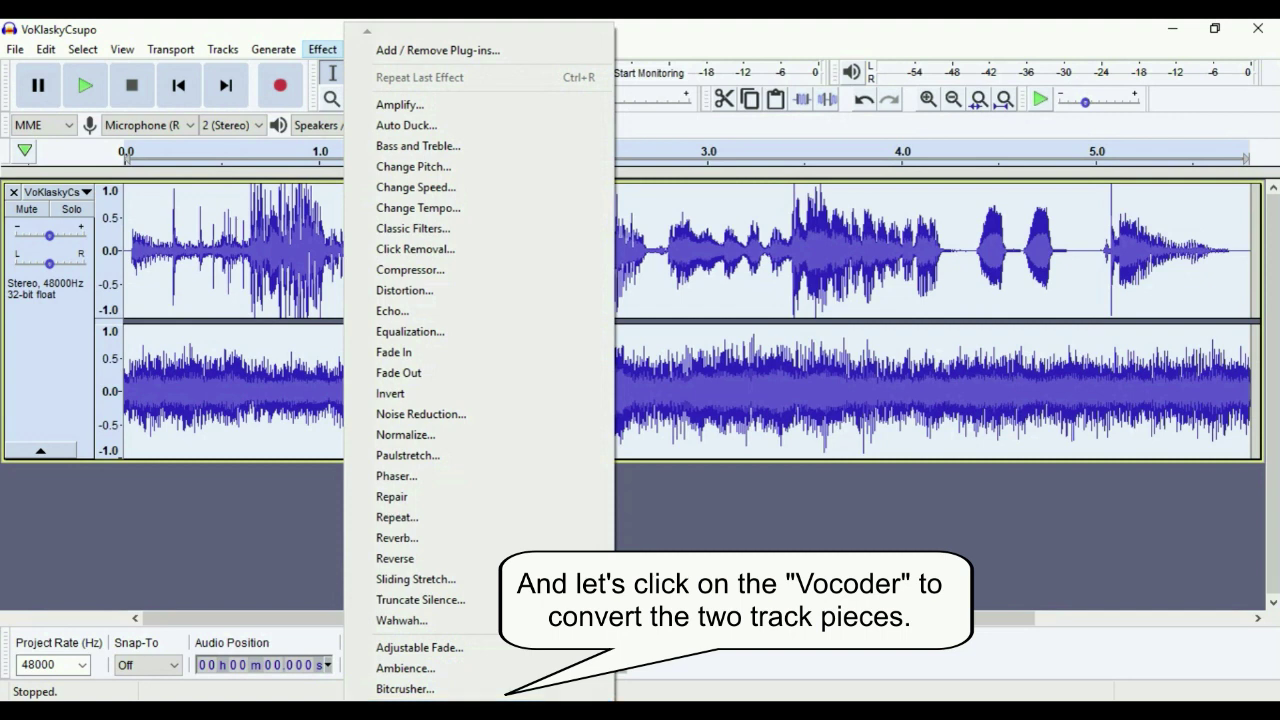
mouse_move(480, 697)
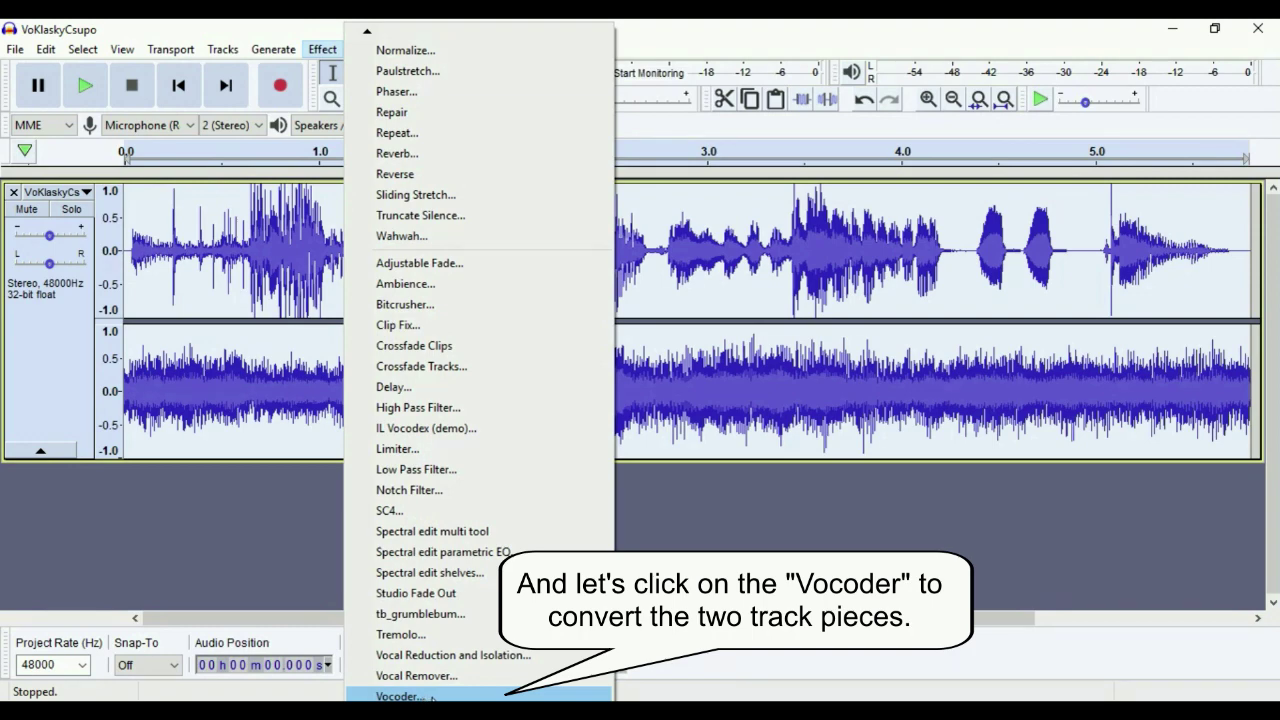
click(433, 697)
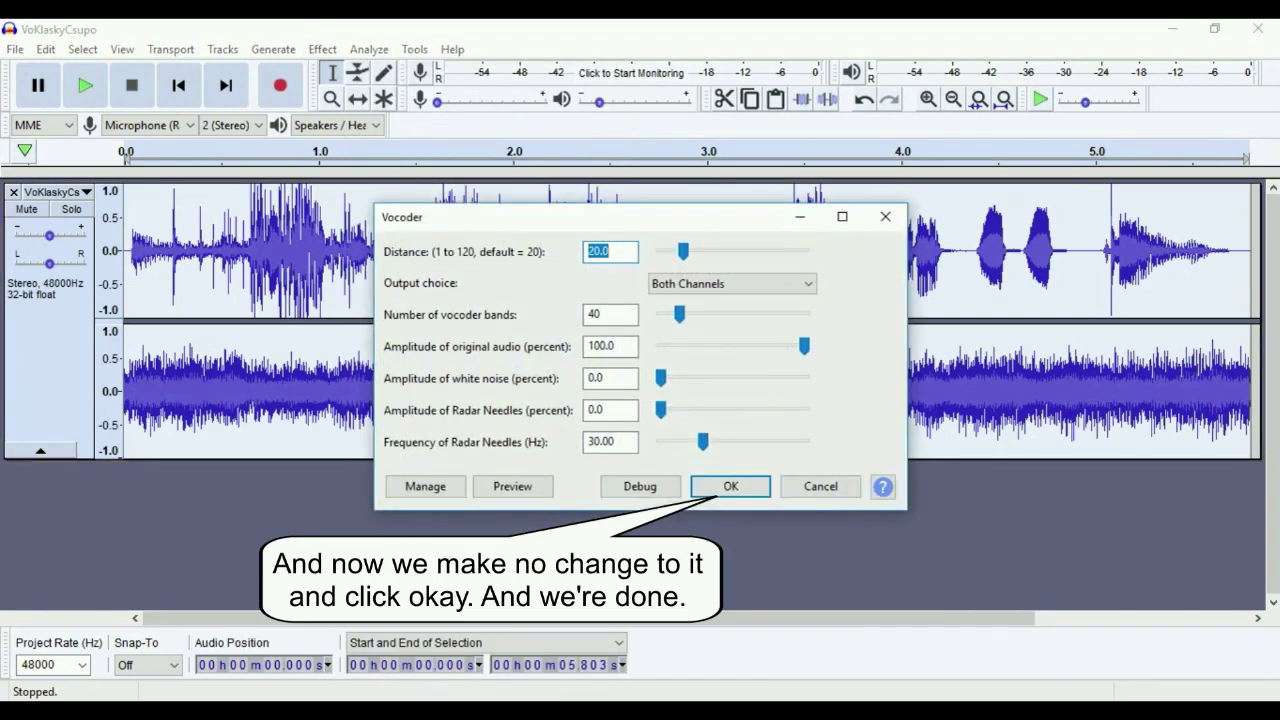
click(729, 490)
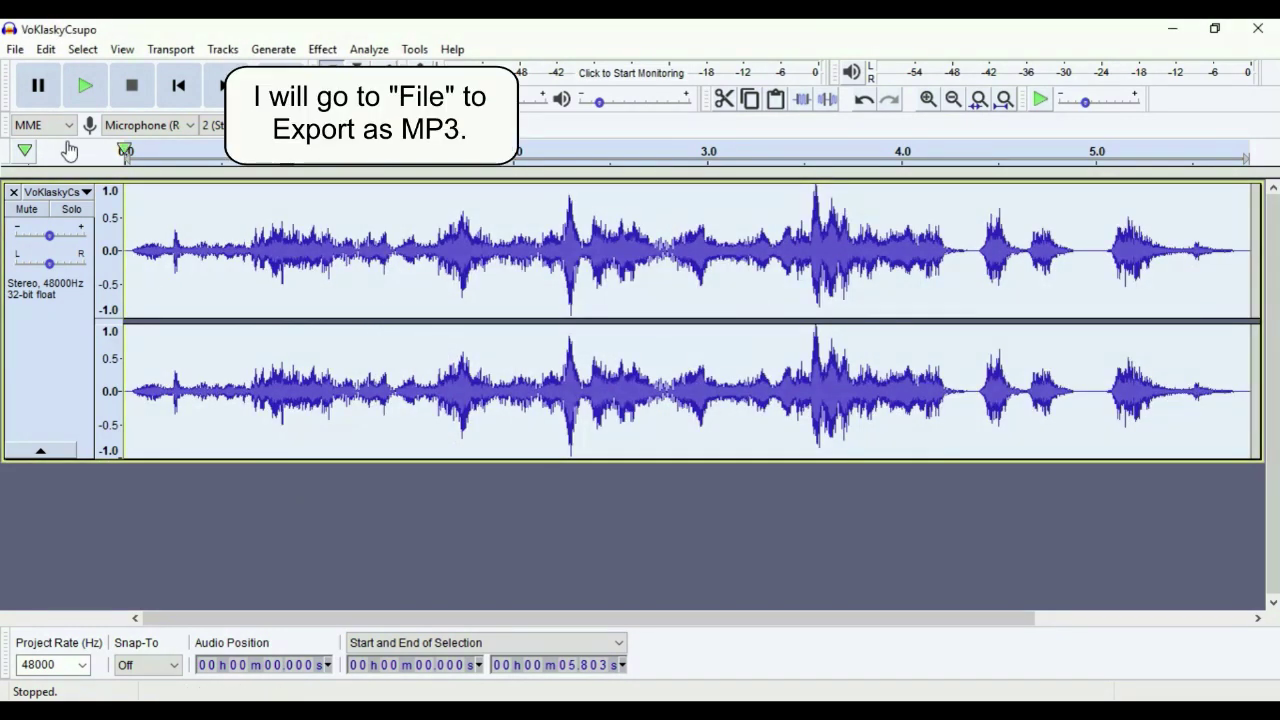
- Export the vocoded audio as an MP3 named "Klasky Csupo In SweetStrings (Also Known As Electronic Sounds", leaving the metadata tags blank
click(15, 49)
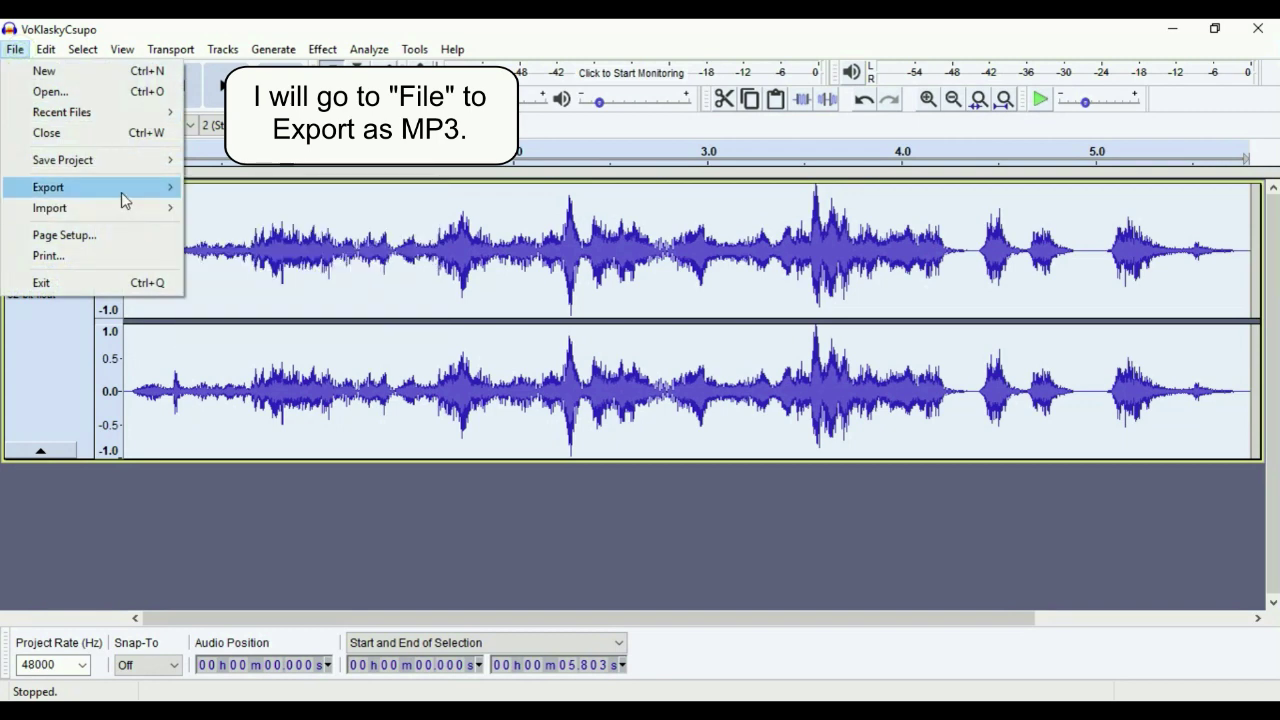
mouse_move(155, 194)
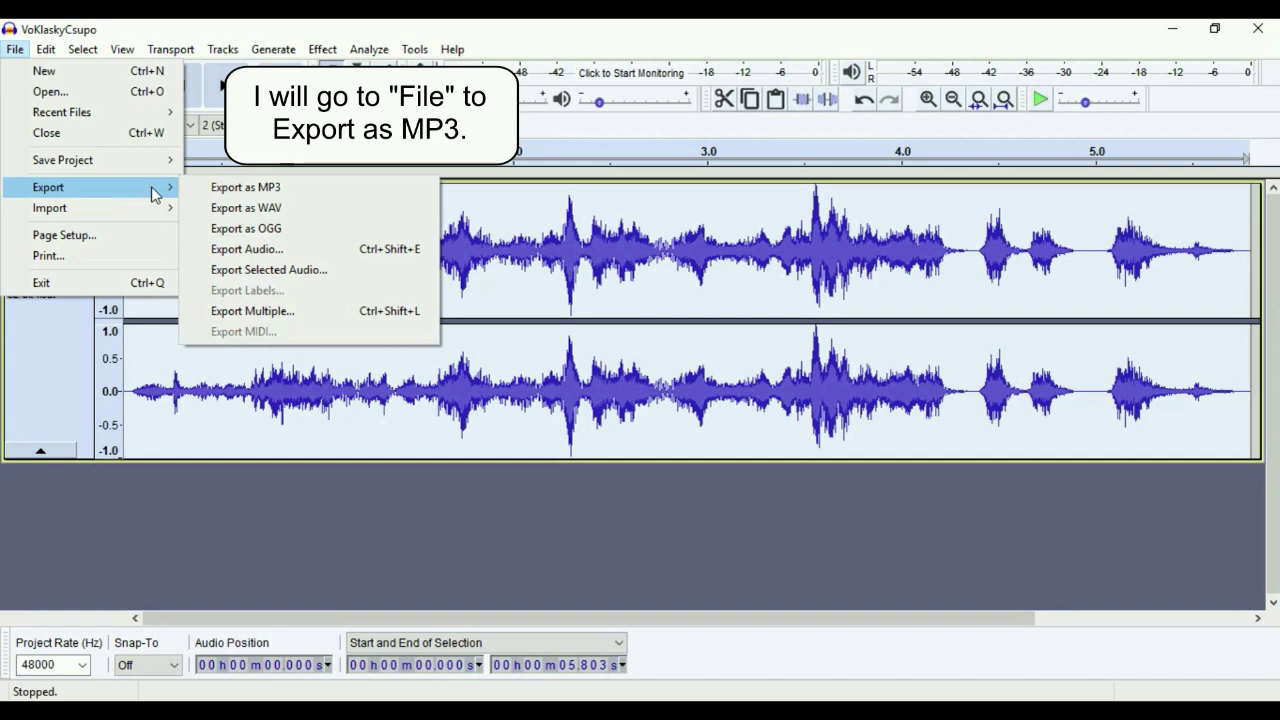
click(275, 190)
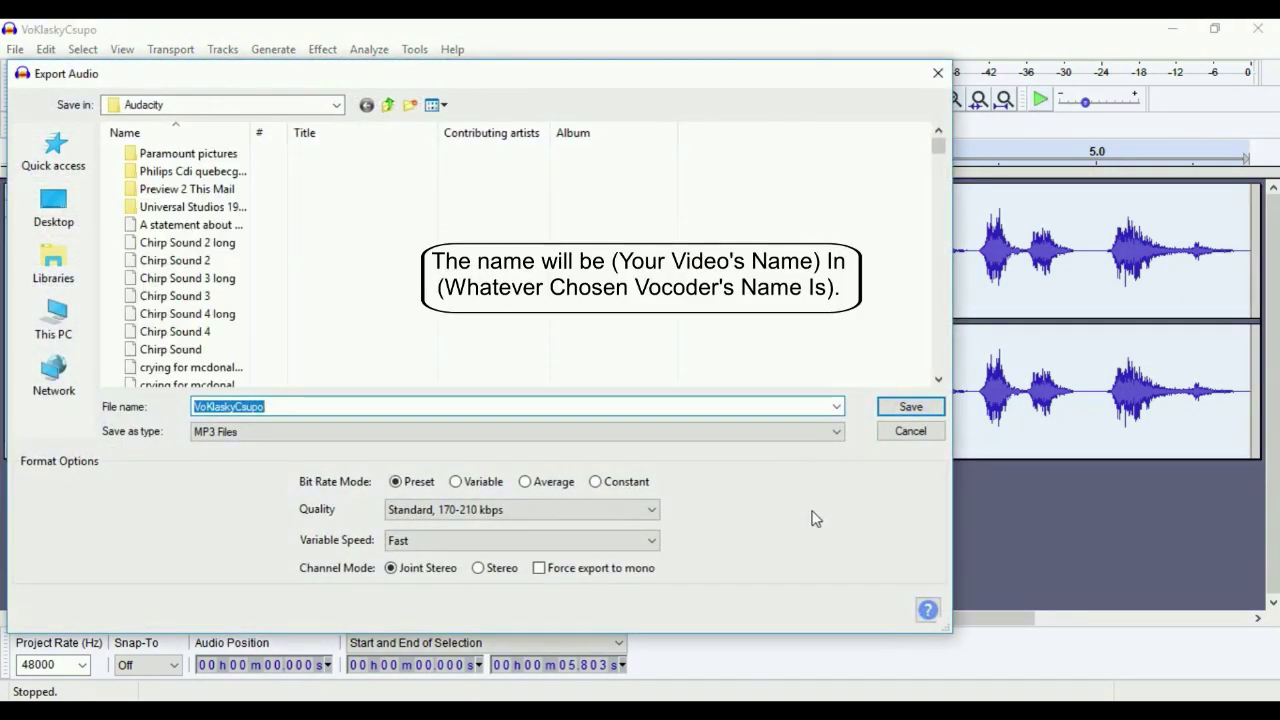
text(Klasky Csupo I)
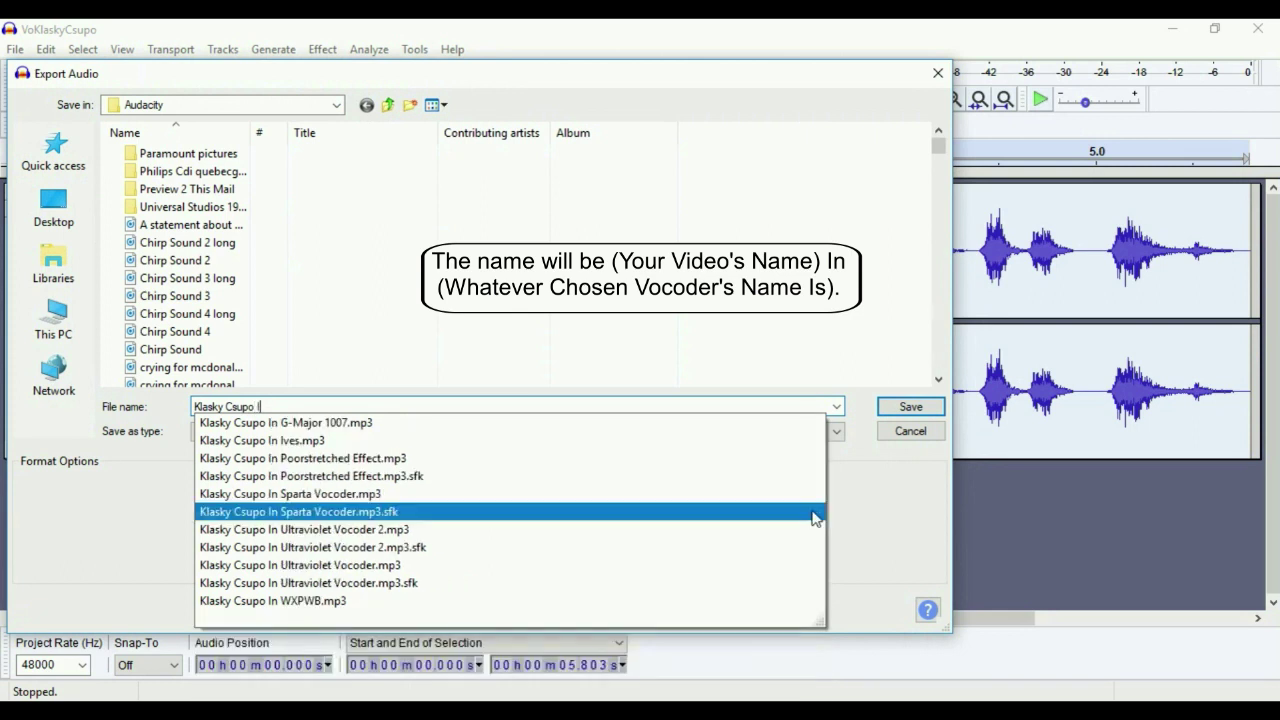
text(n SweetString)
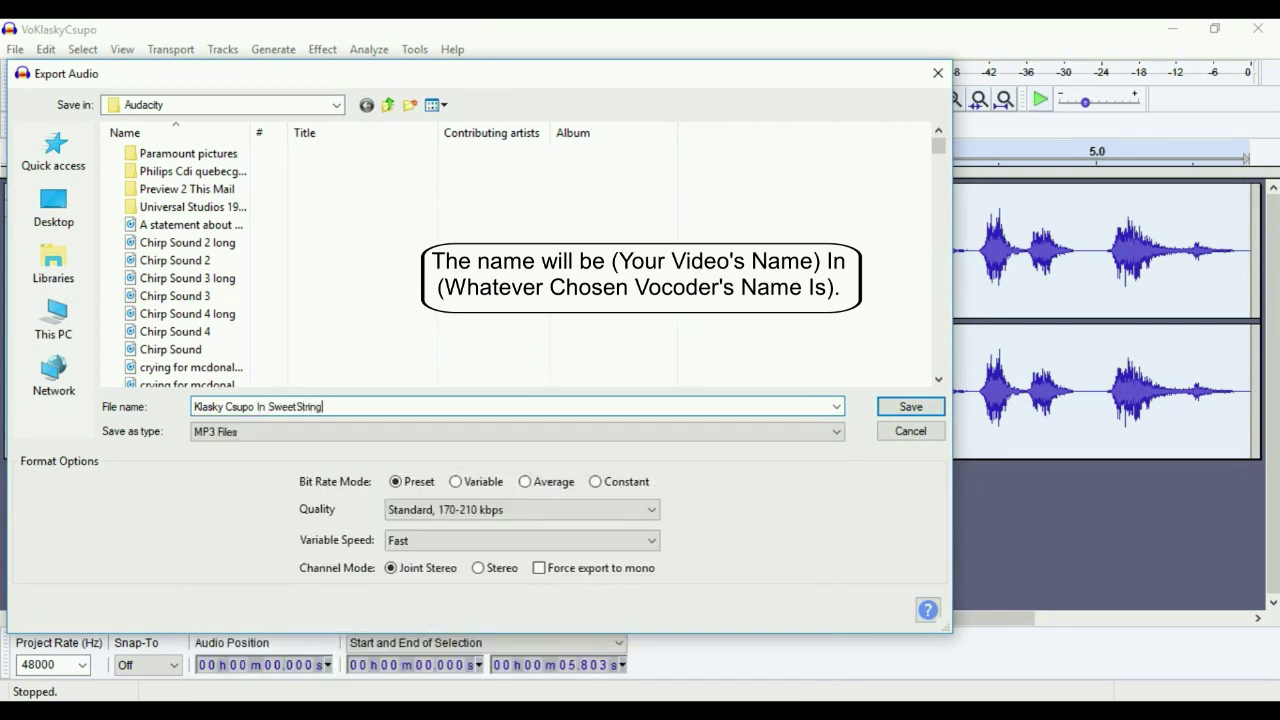
text(s (Akso)
key(BackSpace)
key(BackSpace)
text(lso Known As Electro)
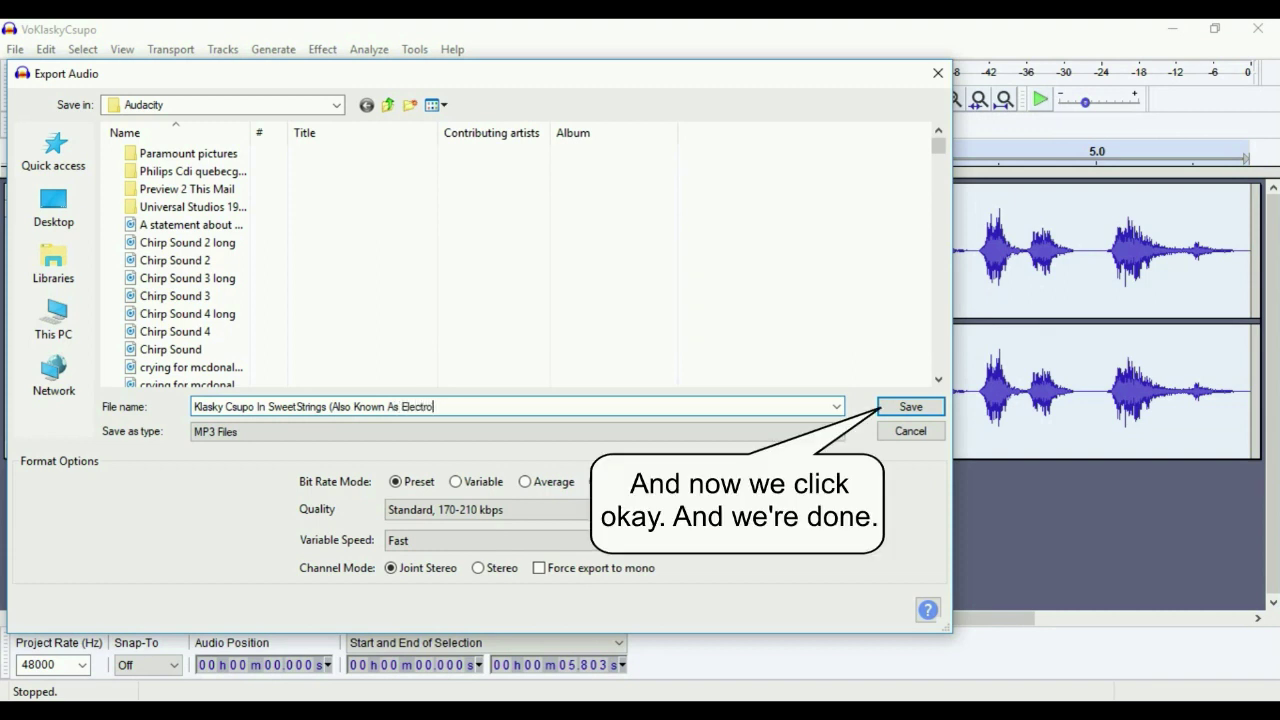
text(nic Sounds)
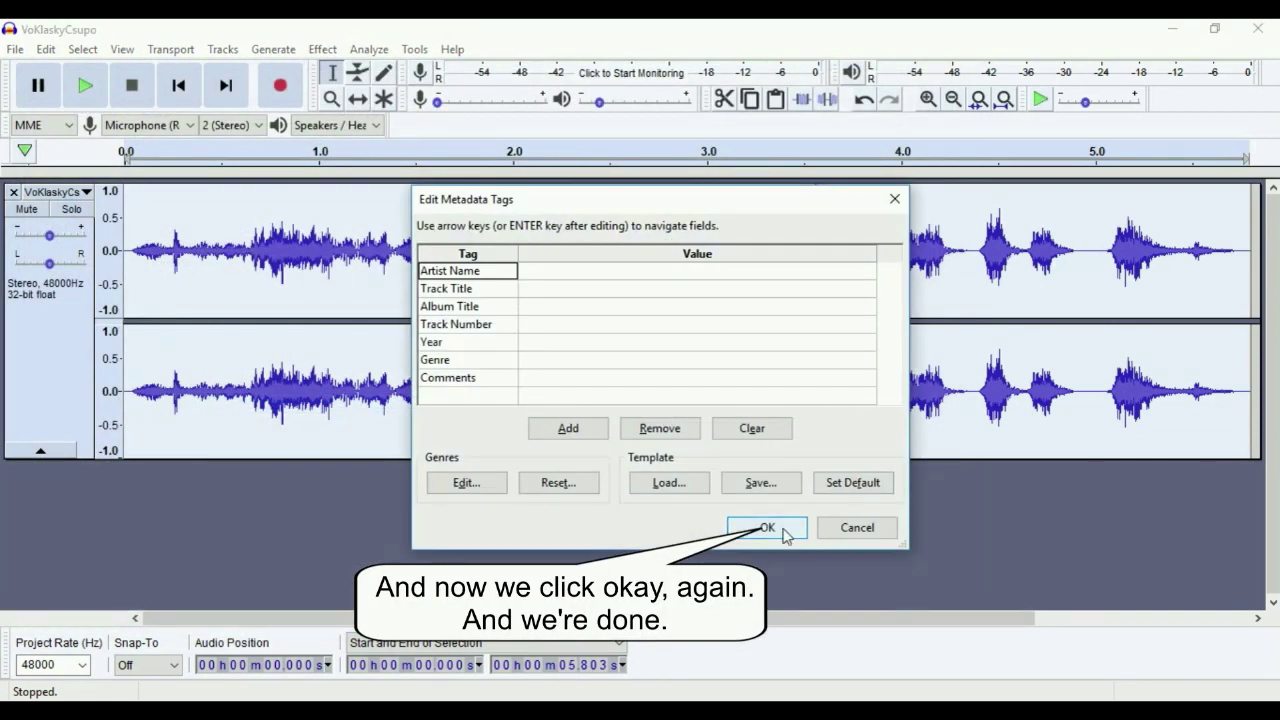
click(767, 528)
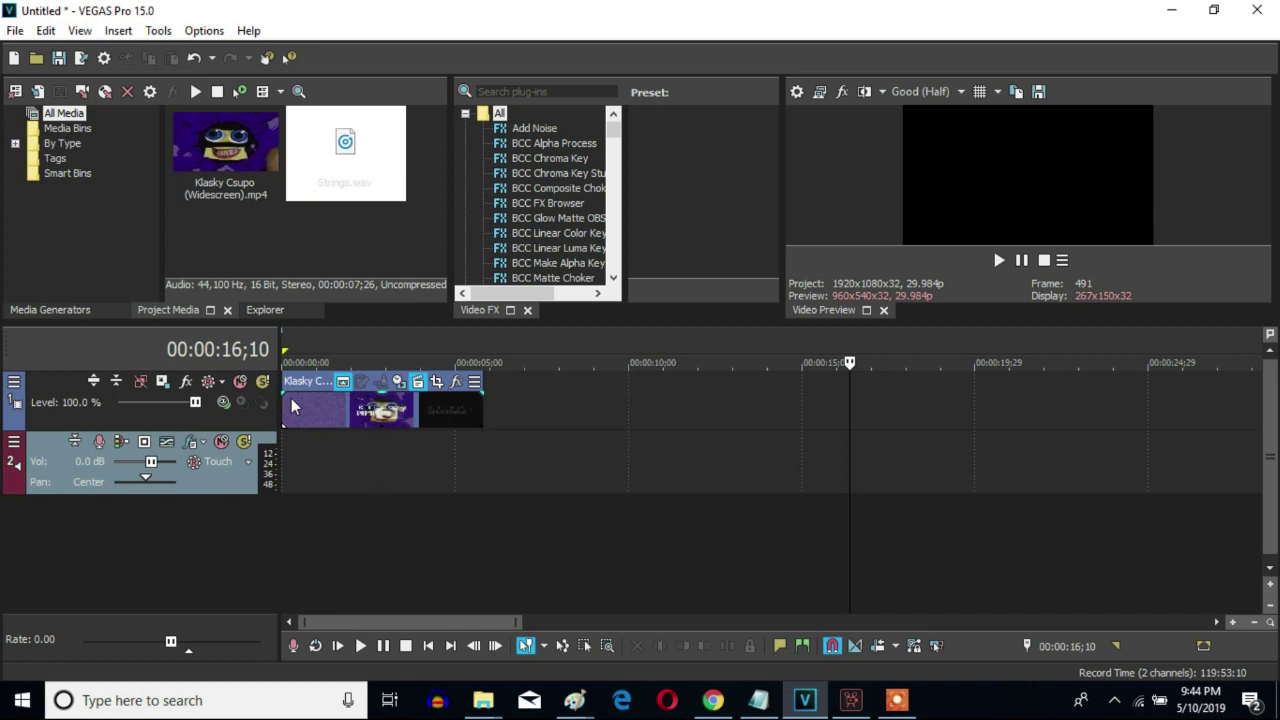
- Switch to VEGAS Pro, then open the Audacity documents folder in File Explorer and search it for "Kl"
key(space)
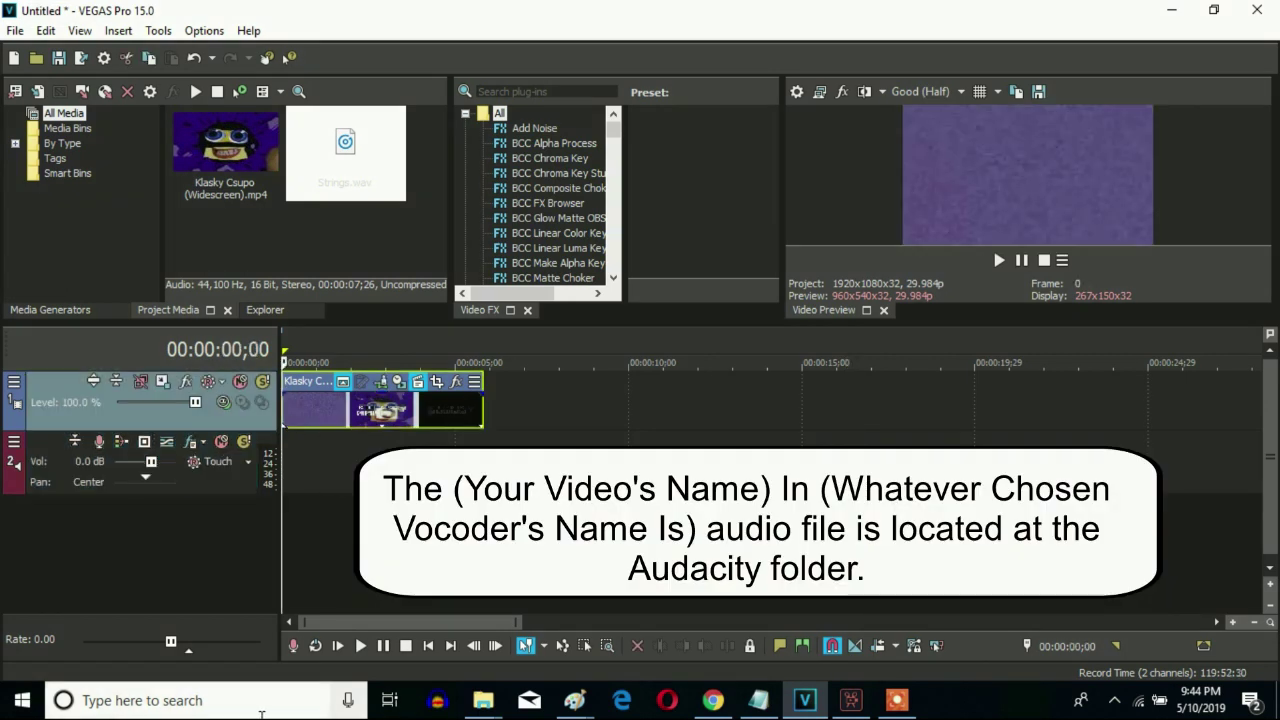
click(261, 714)
text(auda)
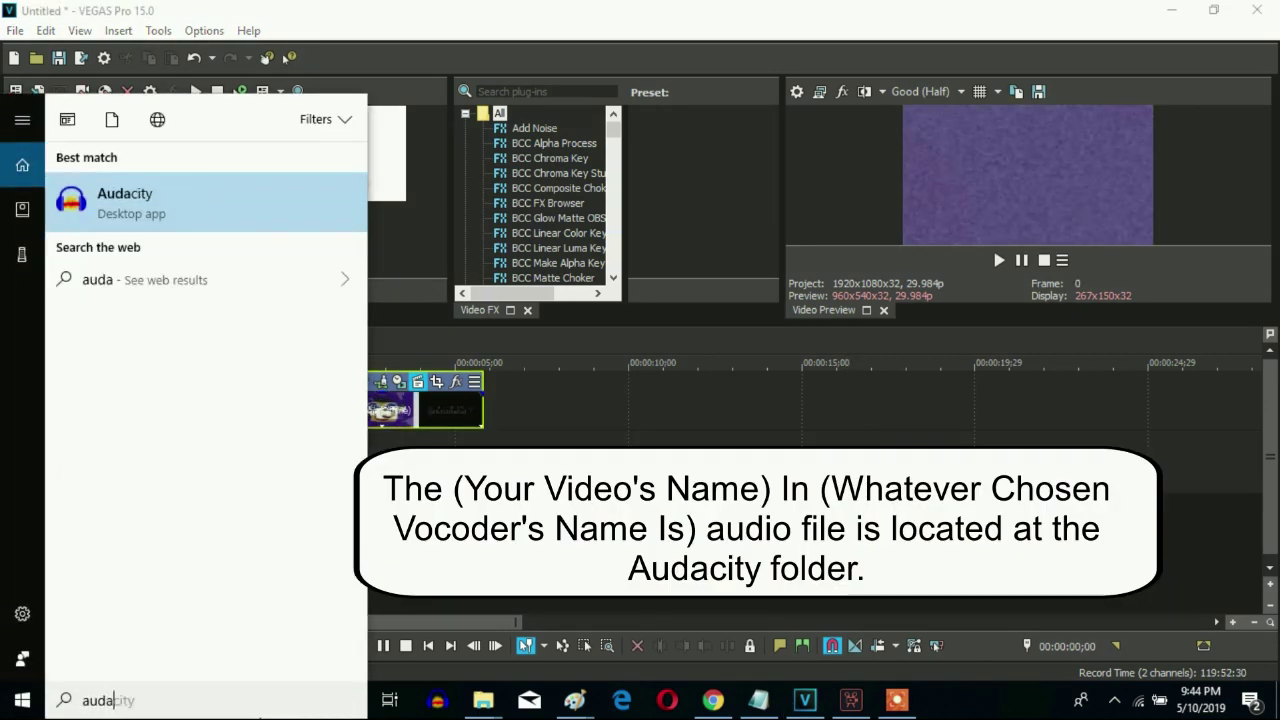
click(160, 610)
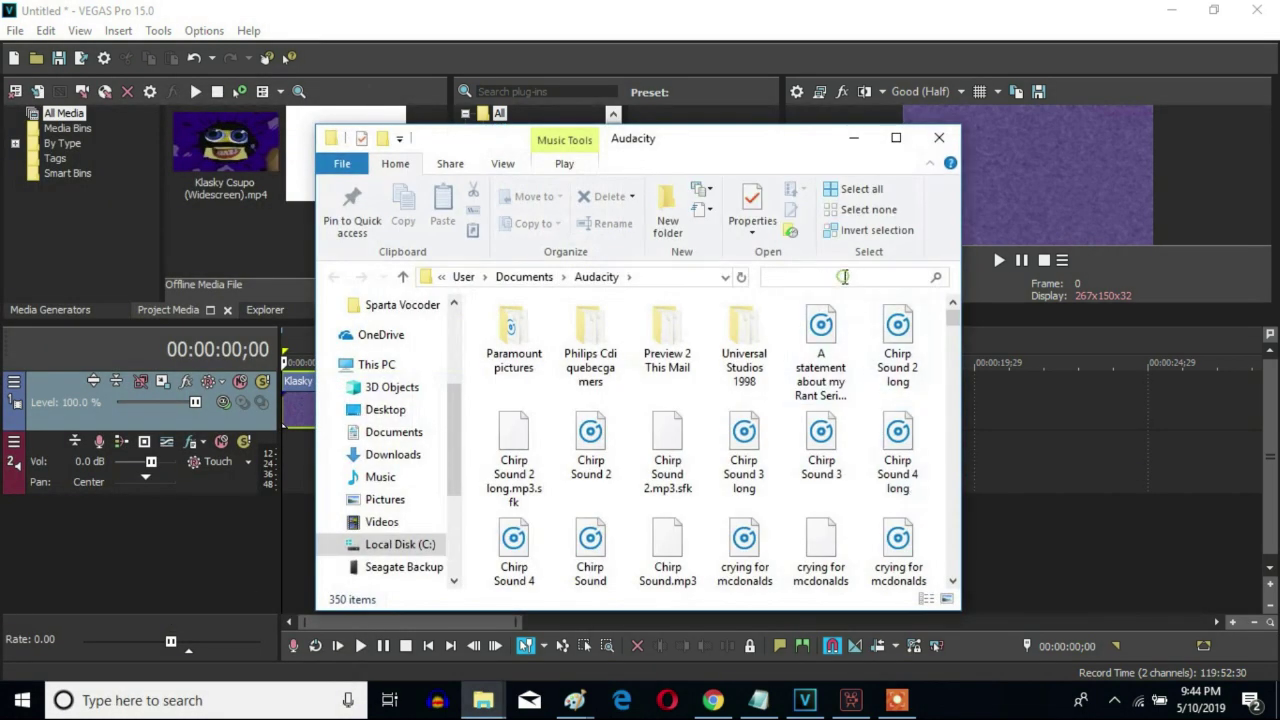
click(844, 277)
text(Kl)
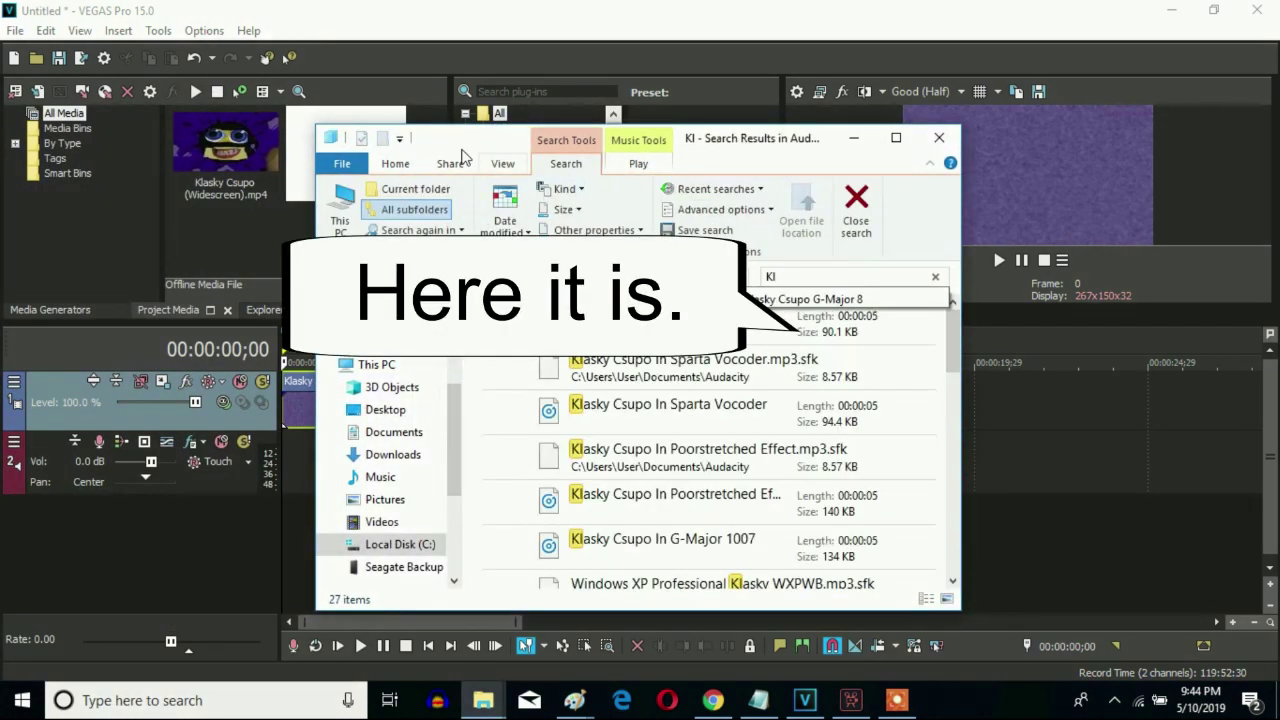
- Place the exported Klasky Csupo In SweetStrings file on the empty audio track at the start of the timeline
drag(451, 148, 745, 167)
click(932, 346)
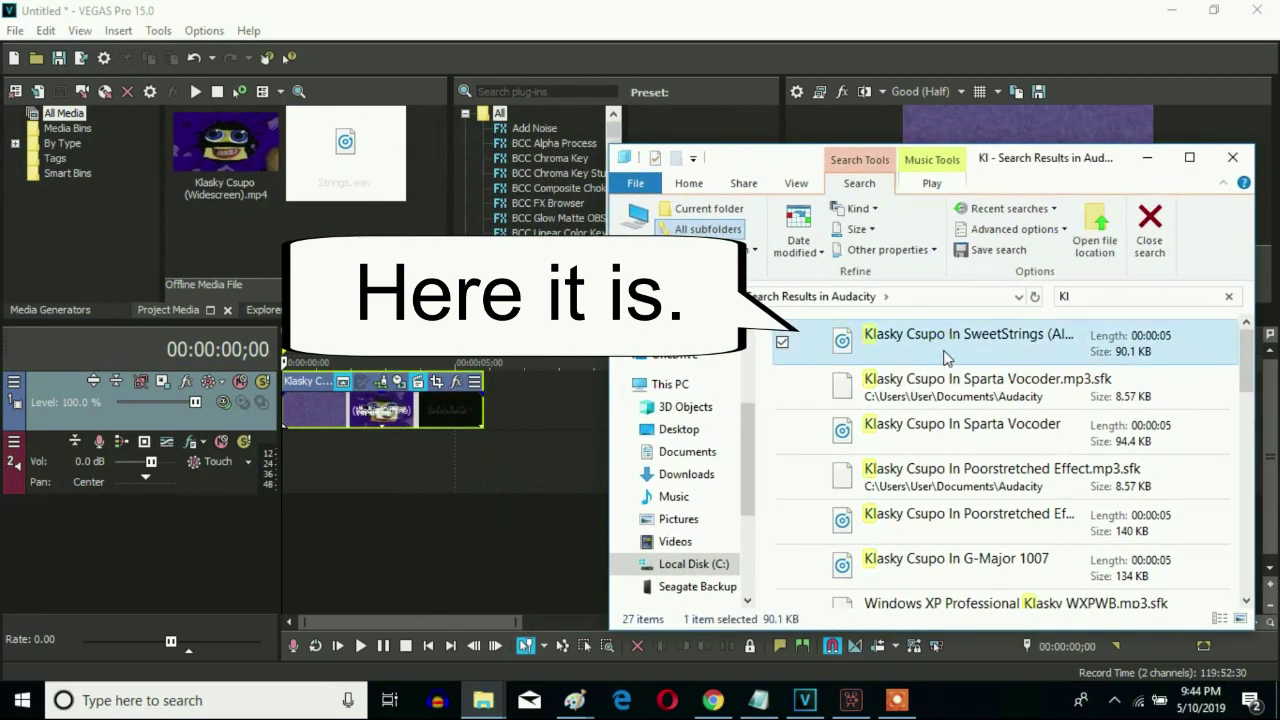
drag(966, 336, 293, 479)
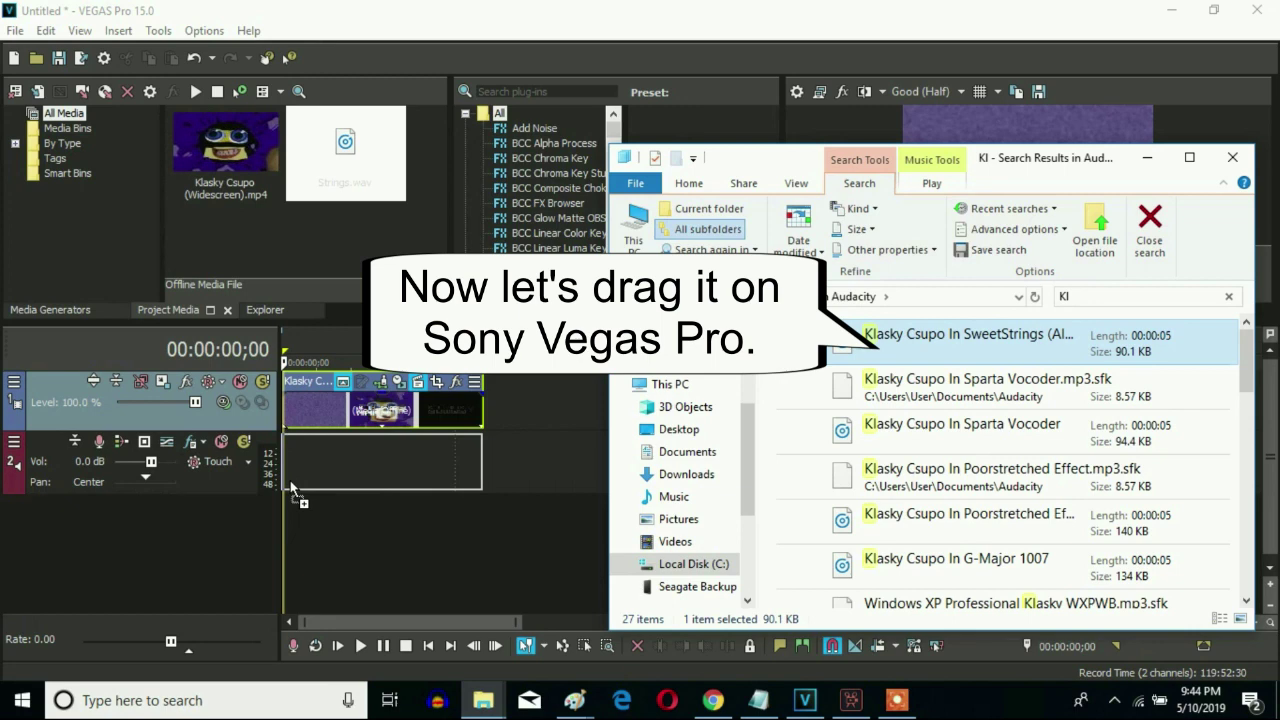
drag(290, 487, 290, 486)
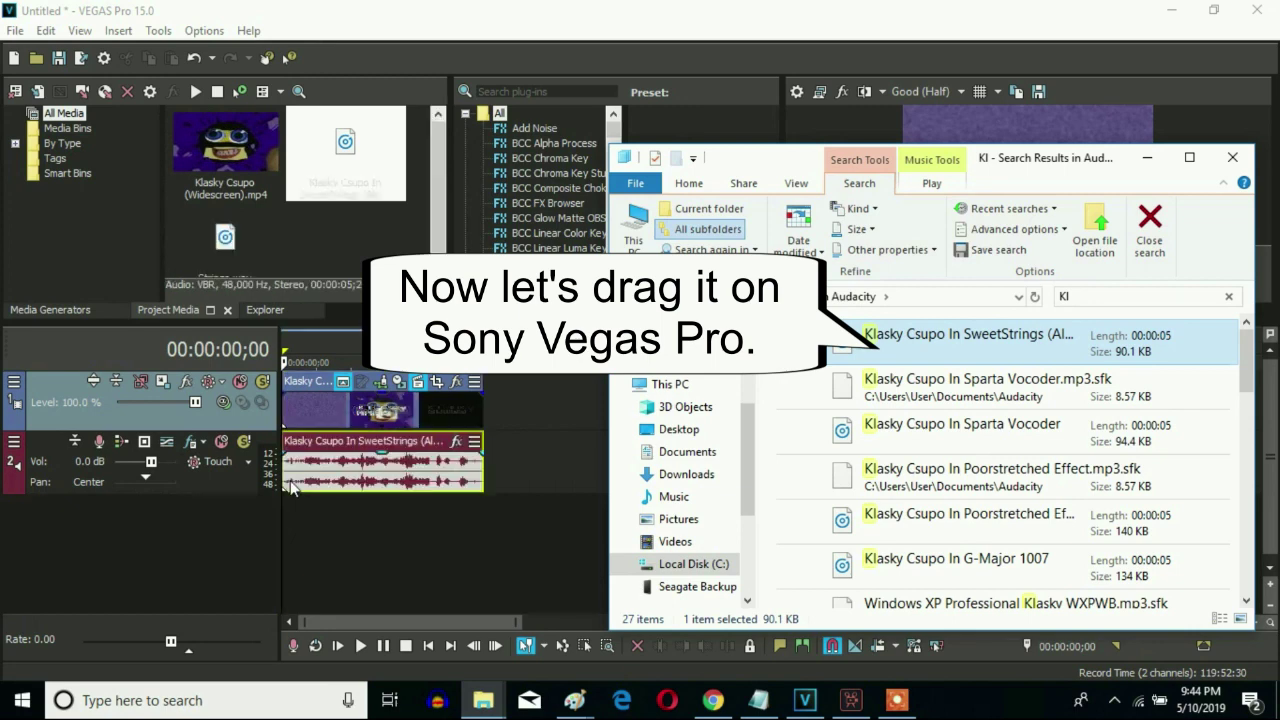
- Trim the SweetStrings audio event to the end of the video event and remove its fade-out
click(481, 416)
scroll(668, 481, up, 8)
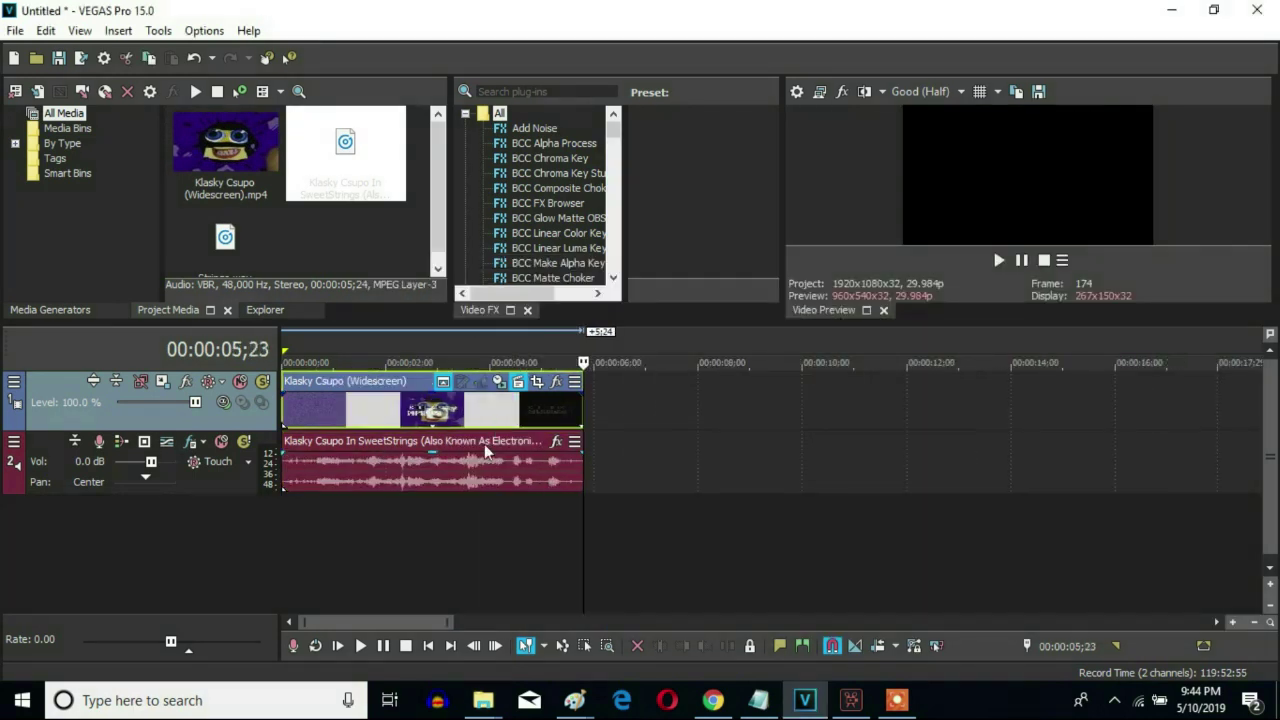
drag(763, 470, 847, 470)
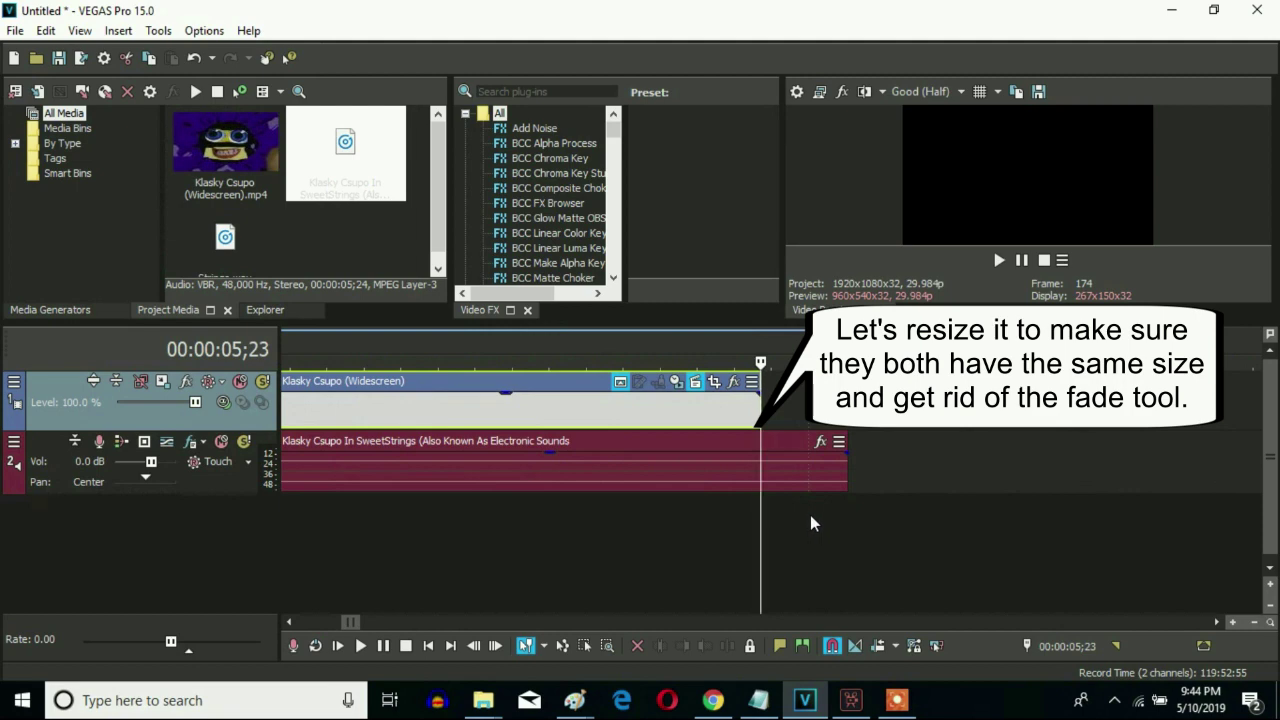
drag(842, 480, 755, 477)
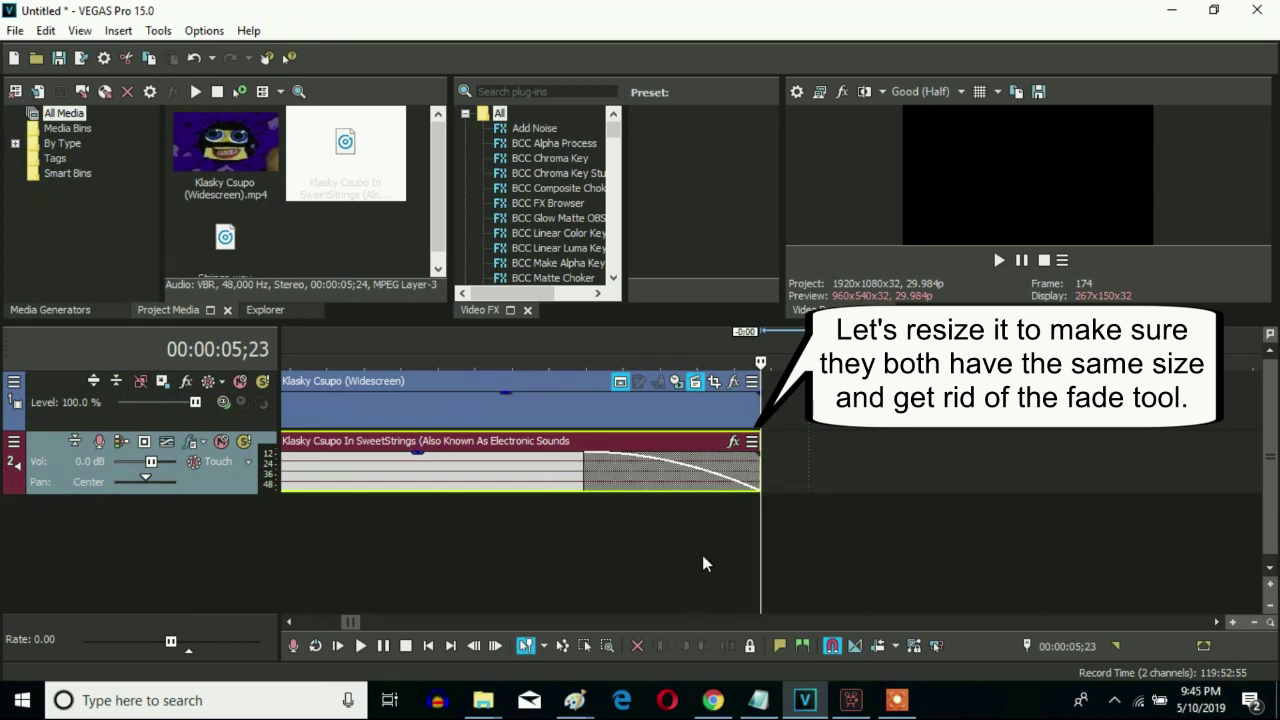
drag(584, 483, 760, 484)
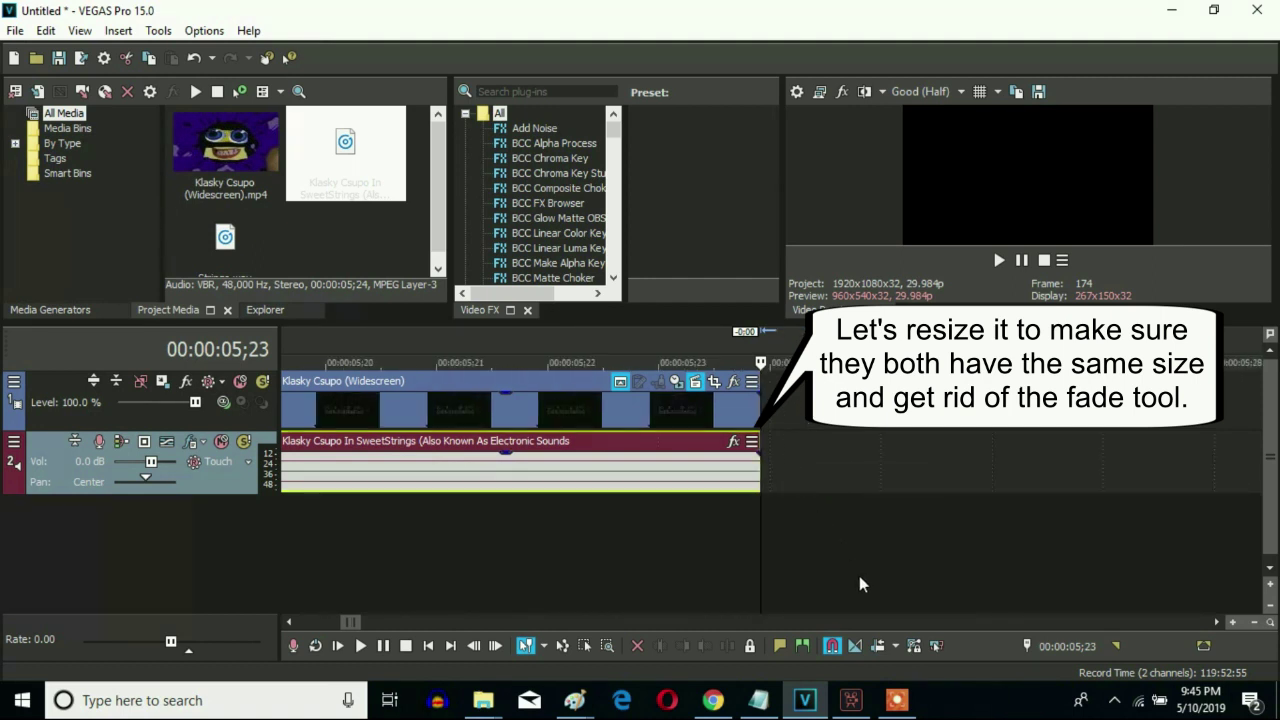
scroll(860, 585, down, 1)
scroll(860, 585, down, 1)
key(ctrl+Home)
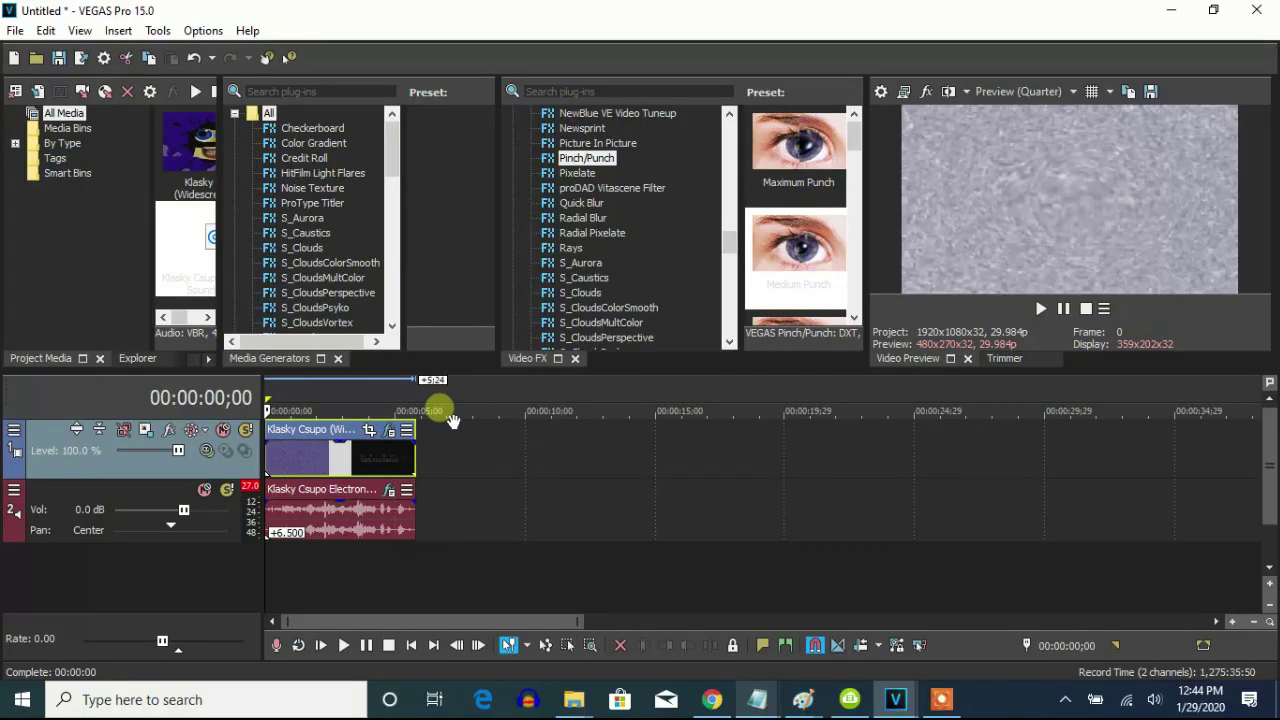
- Review the audio event's stretch method, stretch attributes and pitch change in its properties, and check its event effects
right_click(375, 537)
click(448, 646)
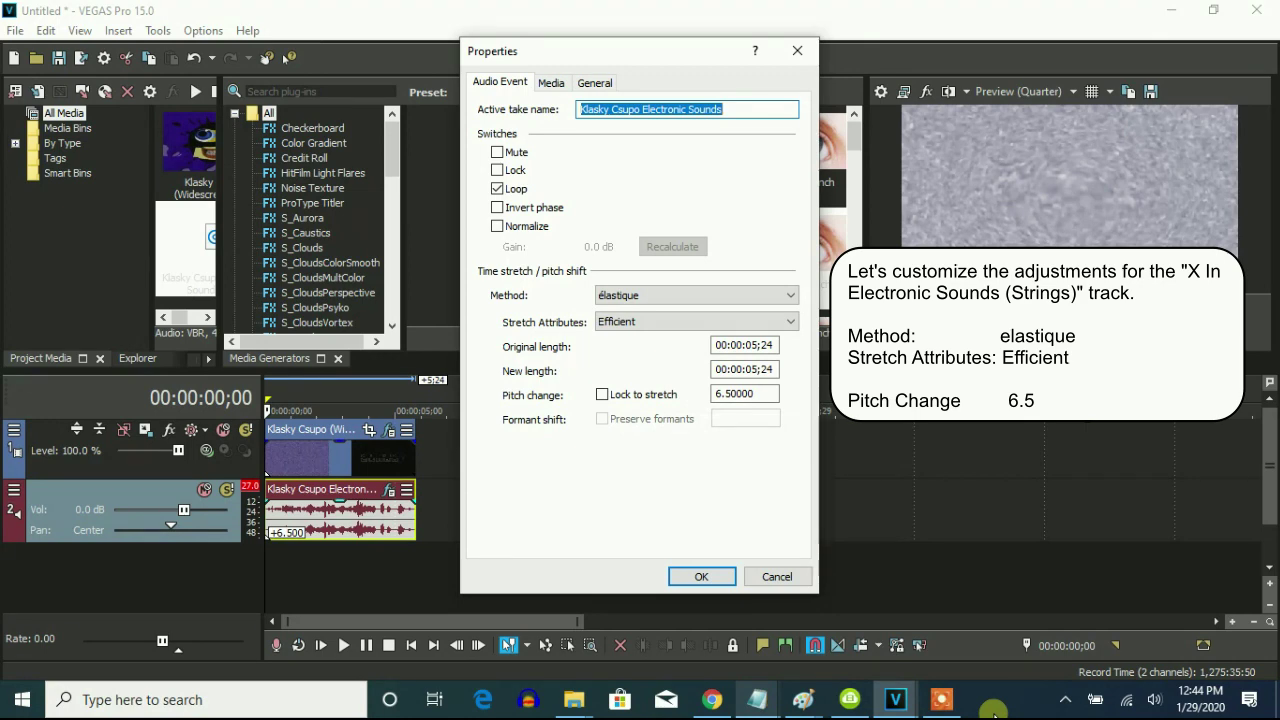
click(703, 577)
click(390, 489)
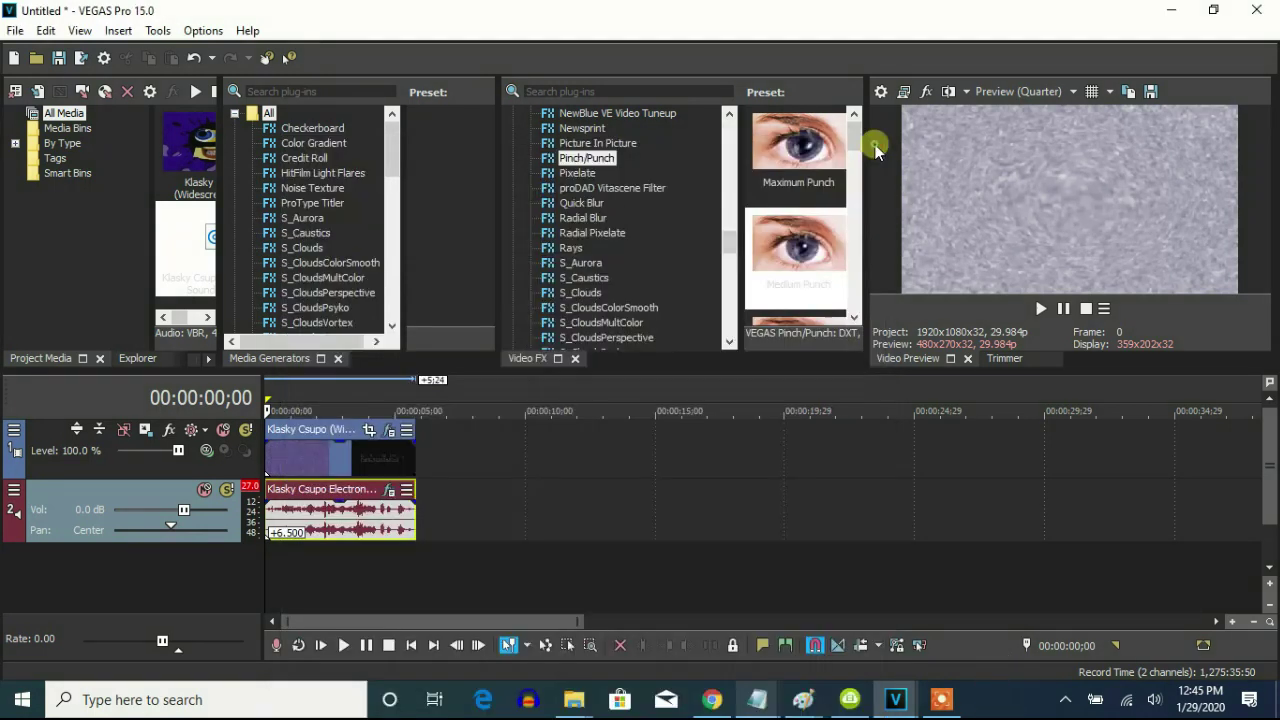
click(874, 148)
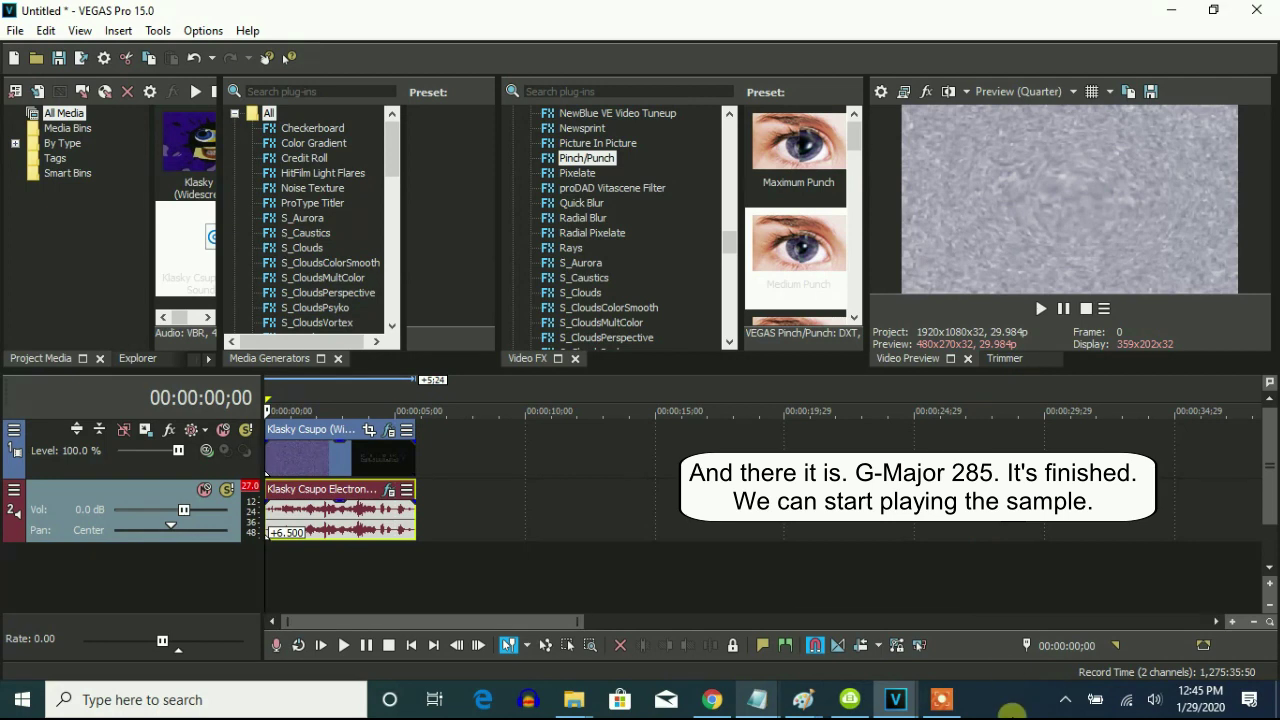
- Play the finished clip from the start in the video preview
click(1040, 308)
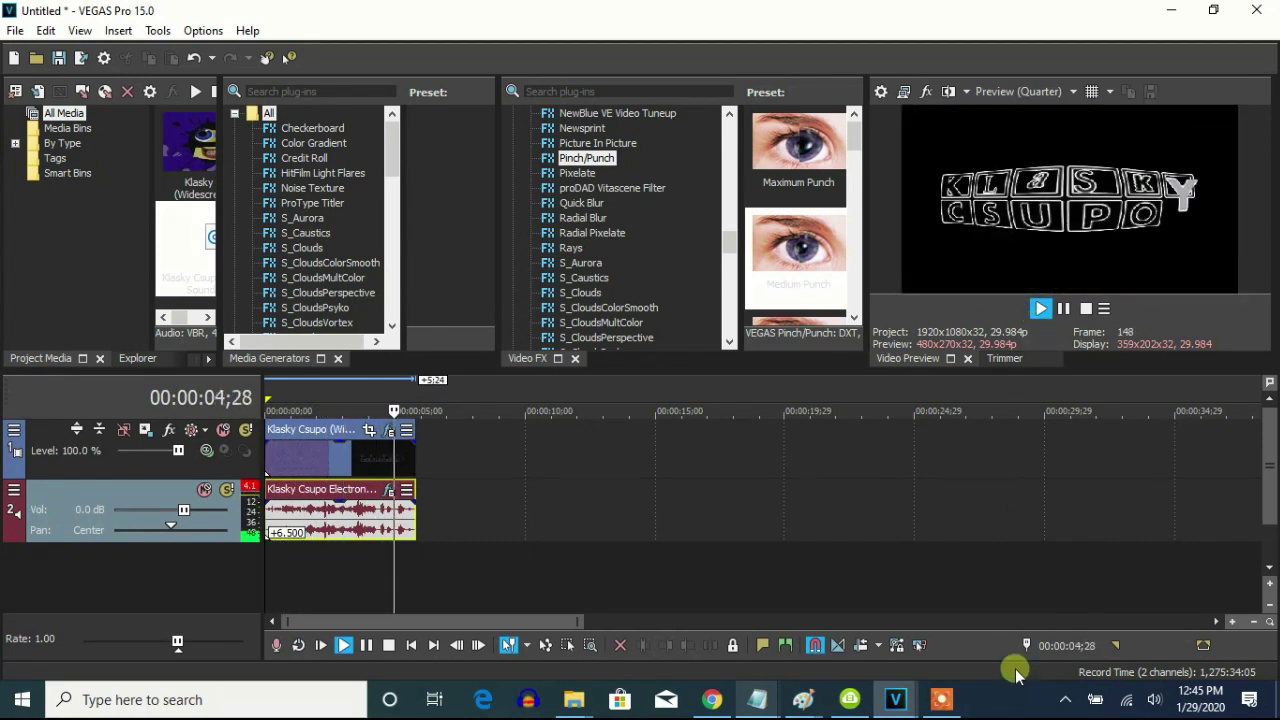
click(1063, 309)
click(940, 700)
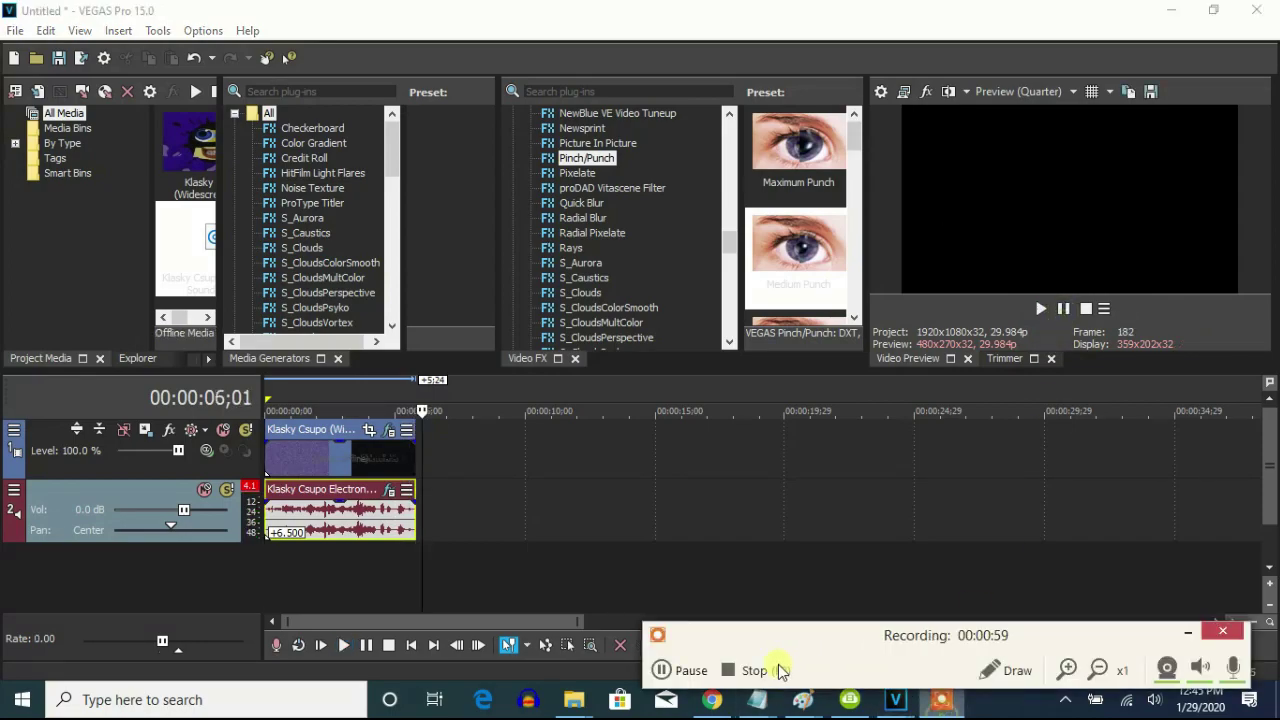
click(777, 671)
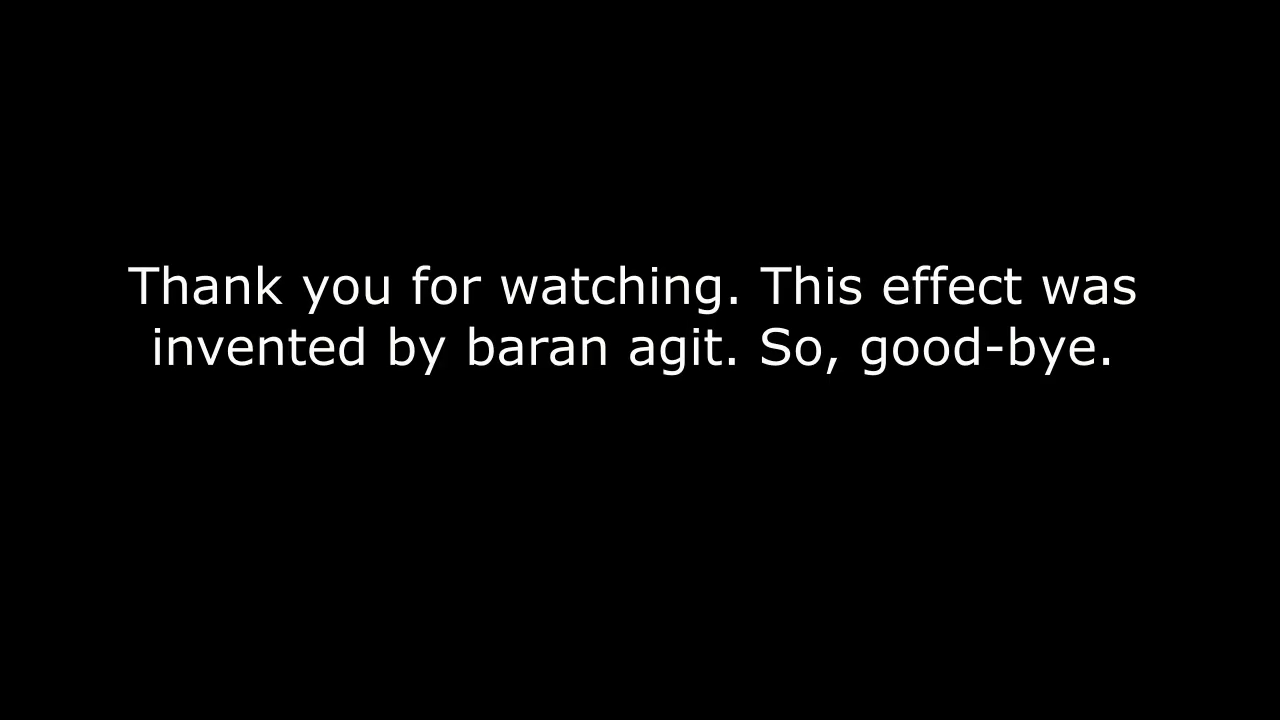